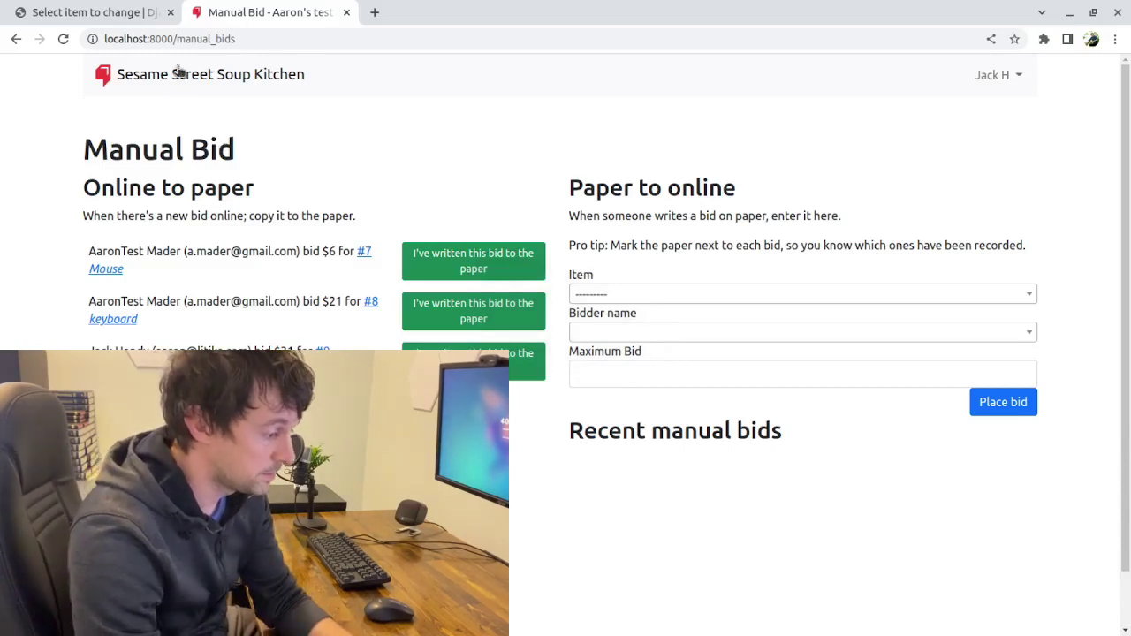
- Open the auction home page in a separate tab and look over the Auction Items listing
middle_click(177, 75)
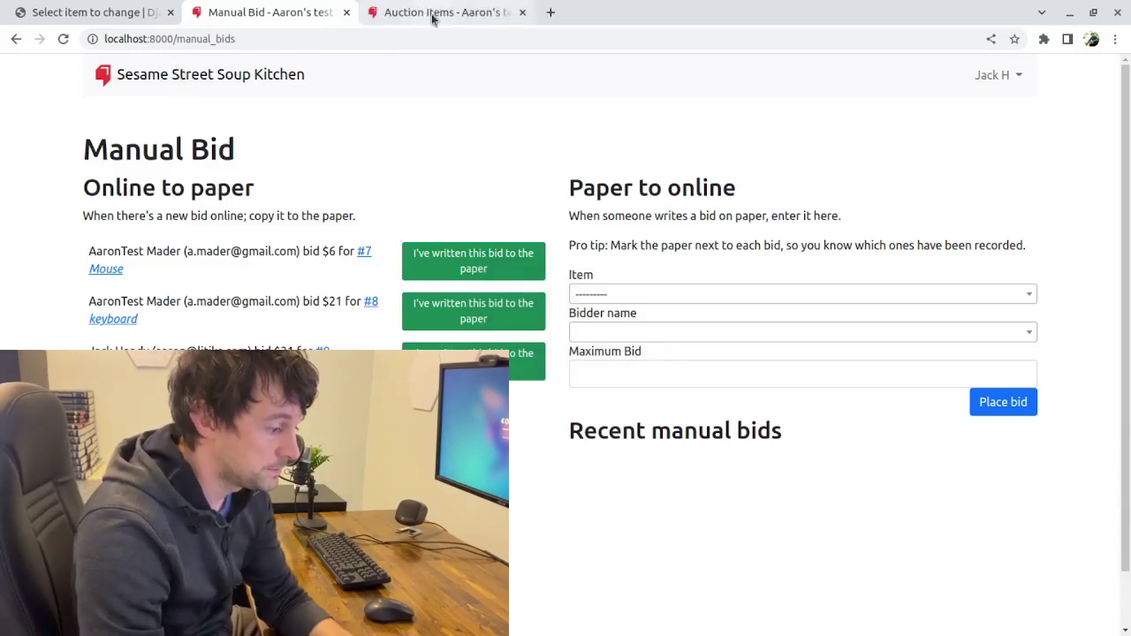
left_click(433, 14)
scroll(188, 305, "down", 1)
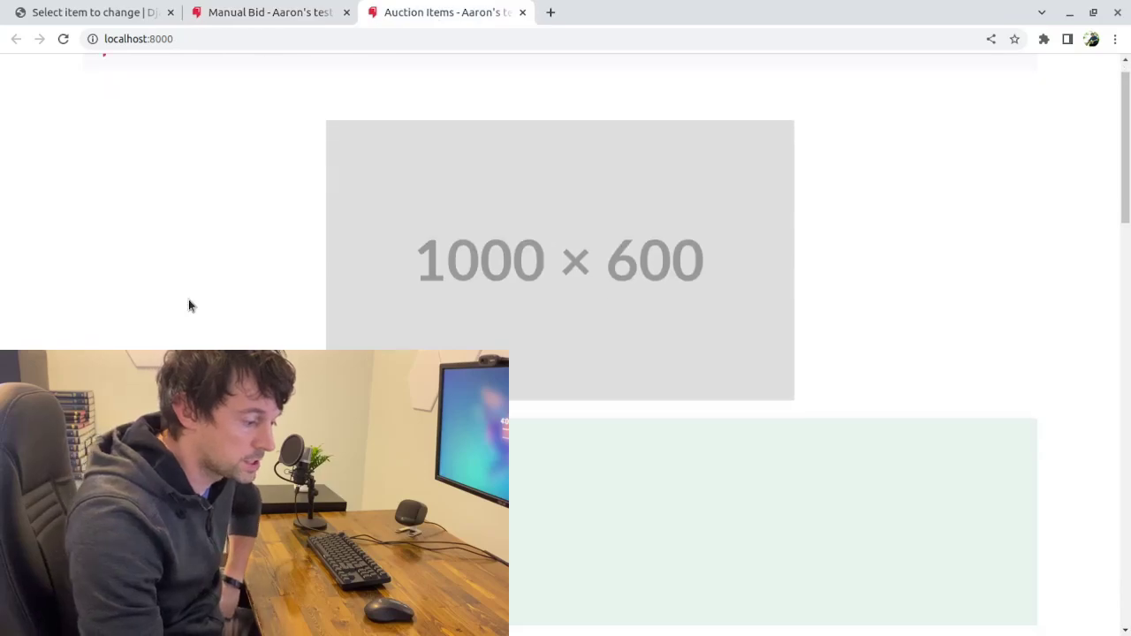
scroll(189, 303, "down", 3)
scroll(189, 397, "down", 10)
scroll(189, 397, "up", 4)
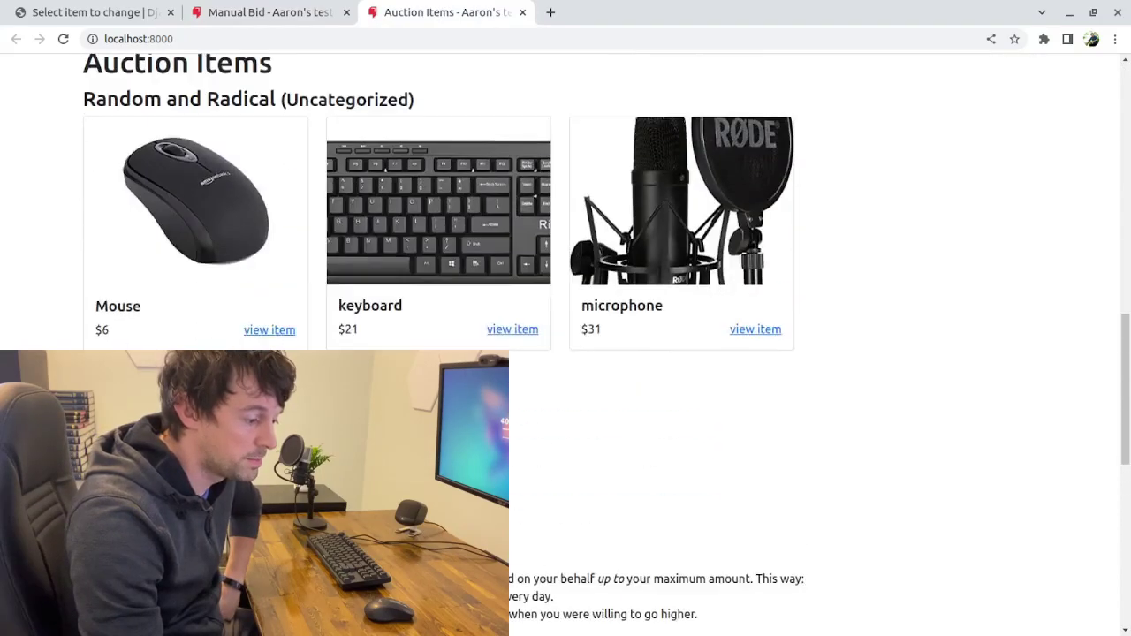
scroll(189, 397, "up", 3)
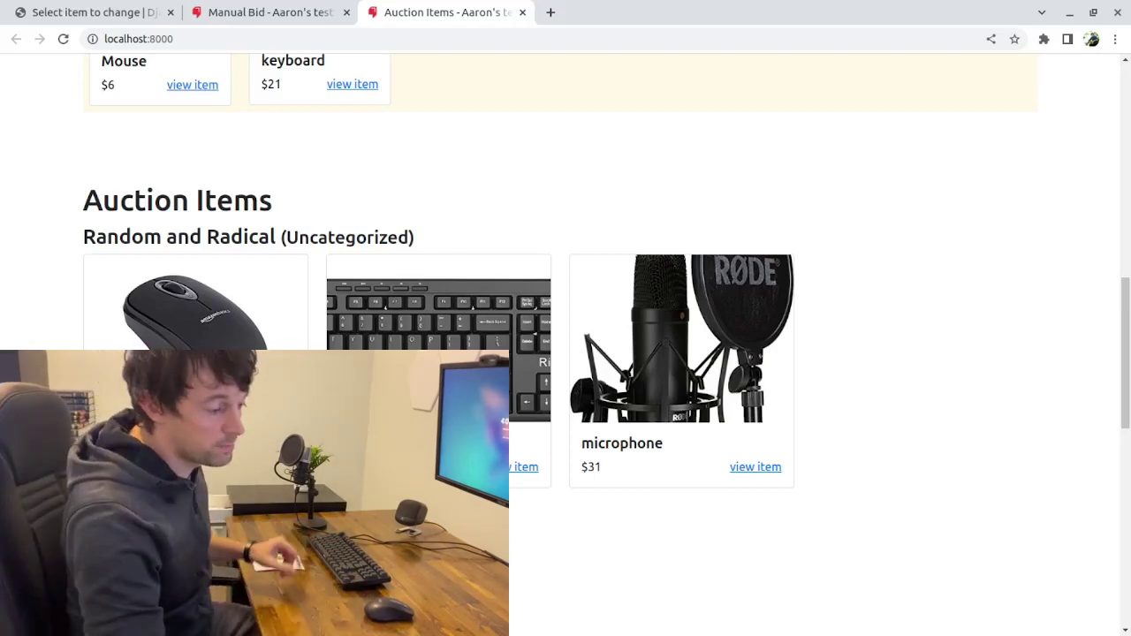
- Return to the manual bid entry page and mark the pending online bids as written to the paper, starting with Mouse and keyboard
left_click(284, 21)
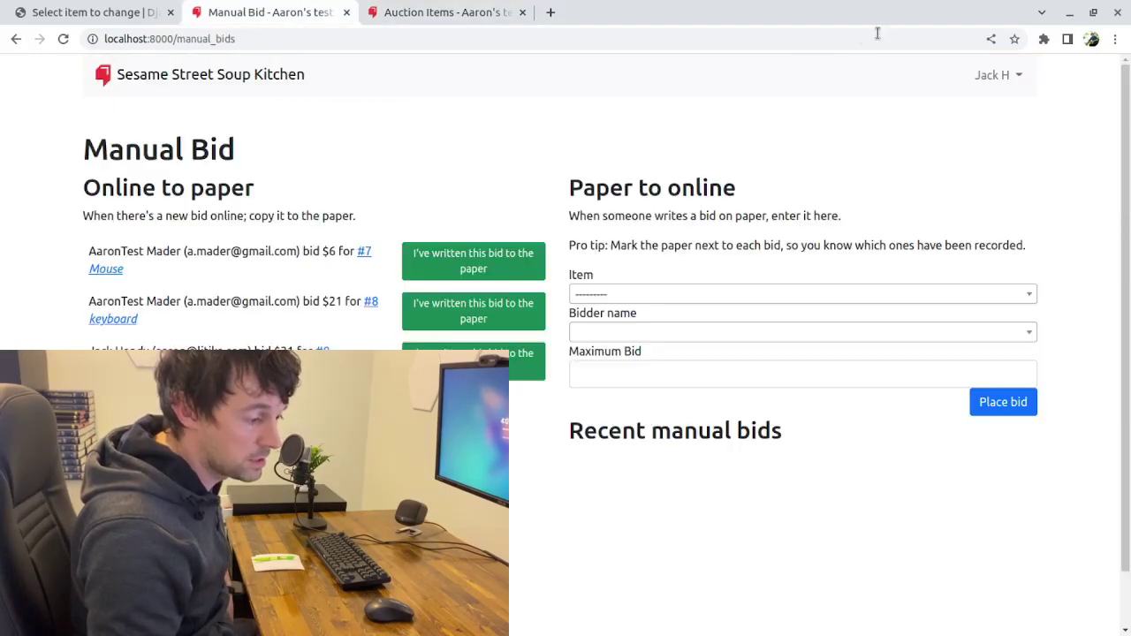
left_click(1005, 78)
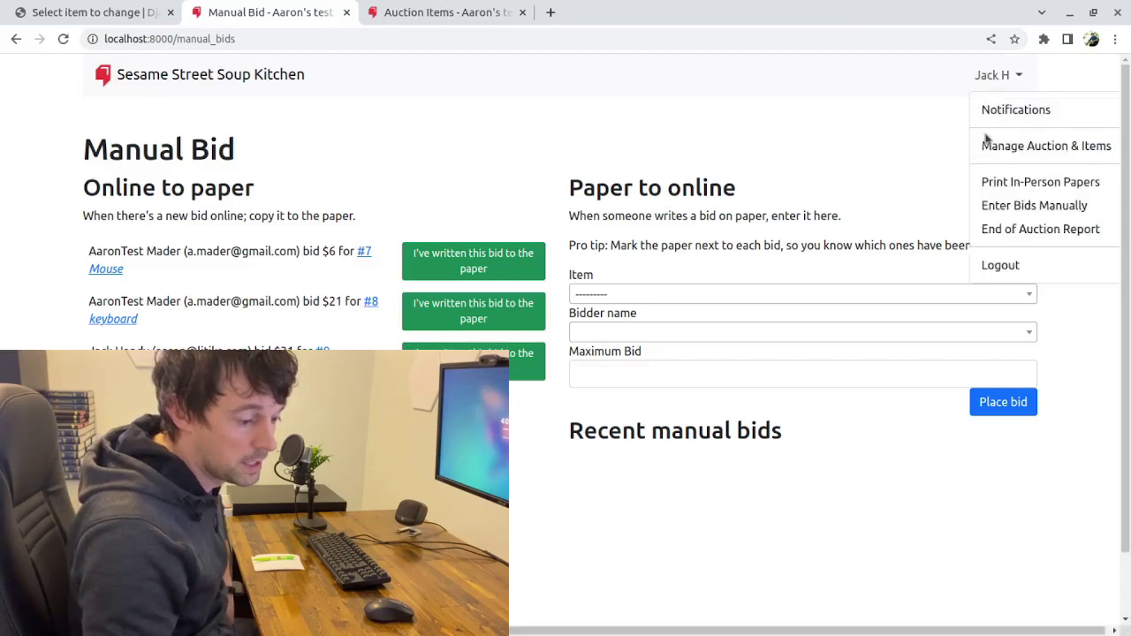
left_click(1047, 210)
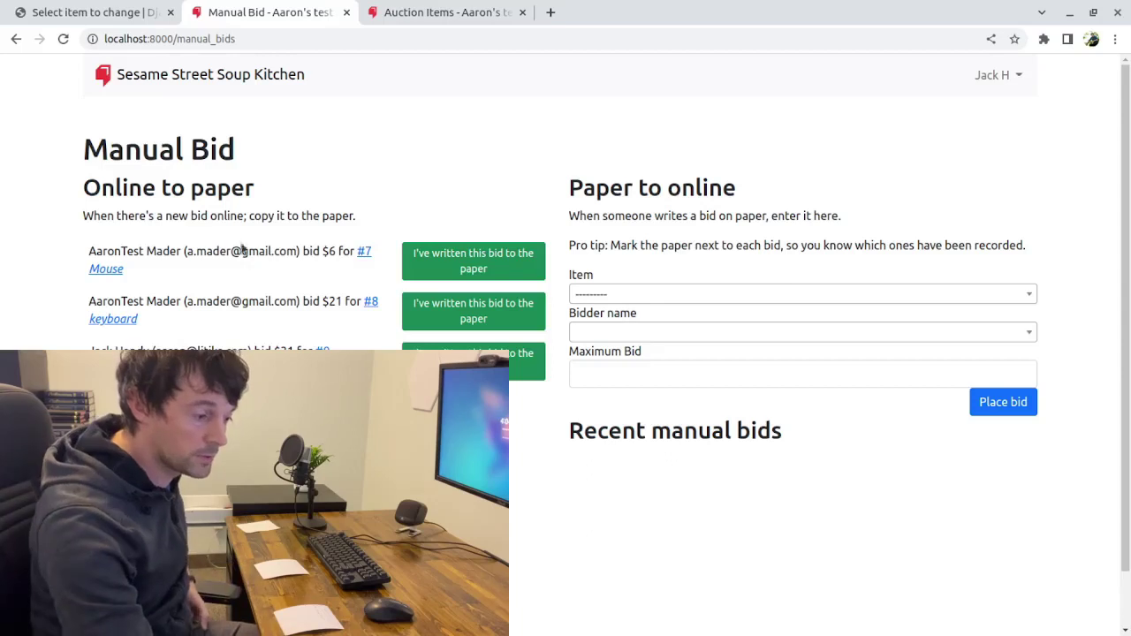
left_click(459, 269)
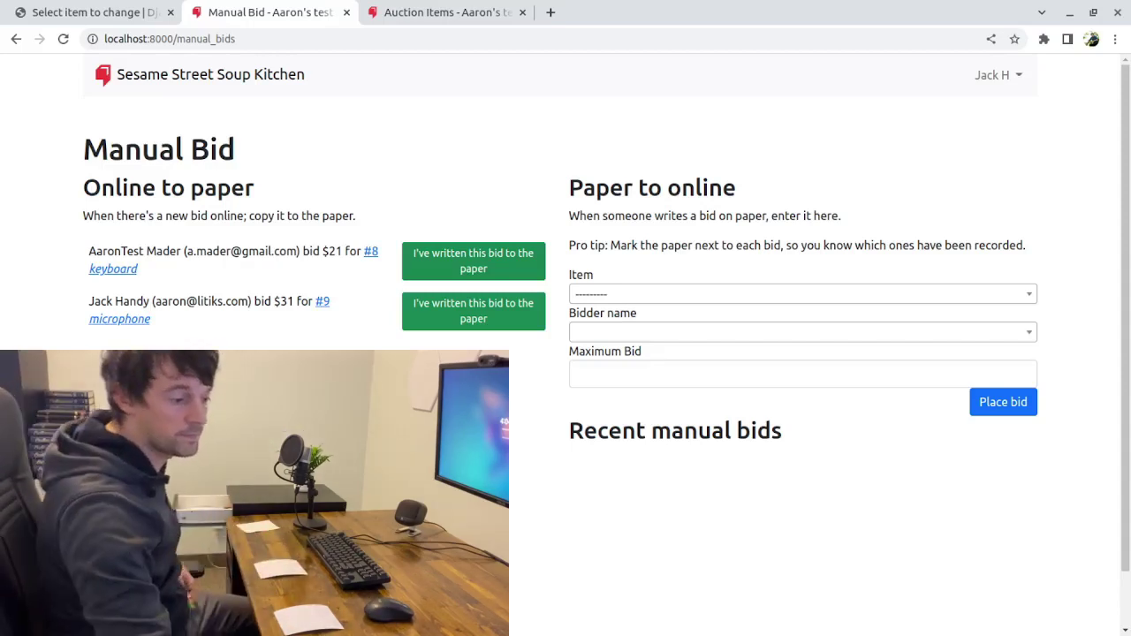
left_click(470, 269)
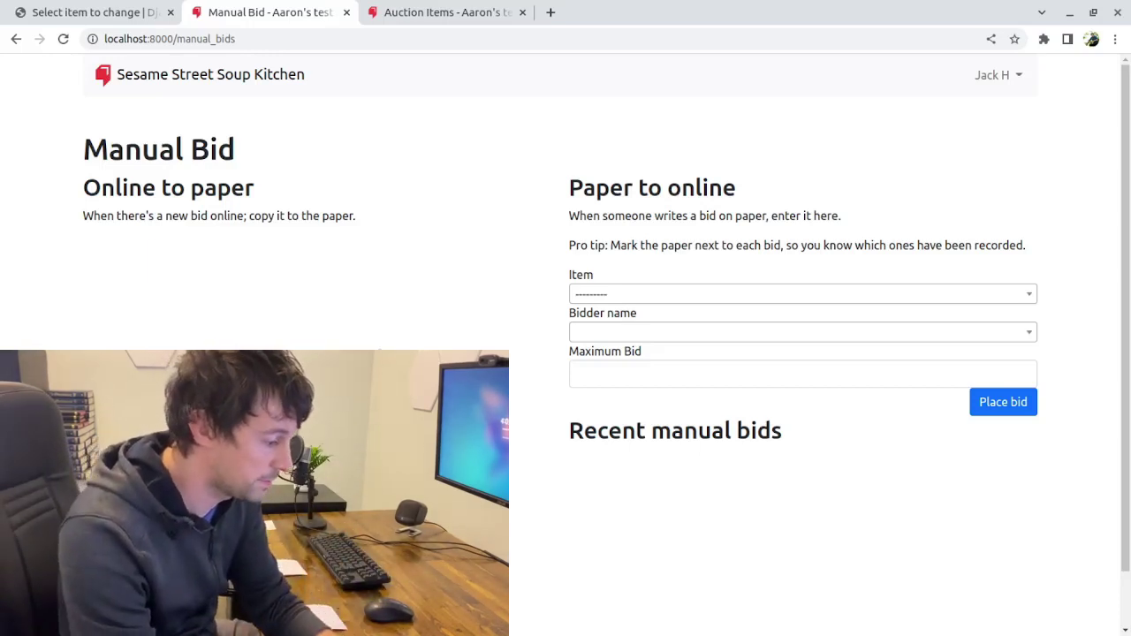
- Open the Mouse item from the auction listing and place a maximum bid of $10, accepting both bidding acknowledgements
key("ctrl+Tab")
left_click(198, 344)
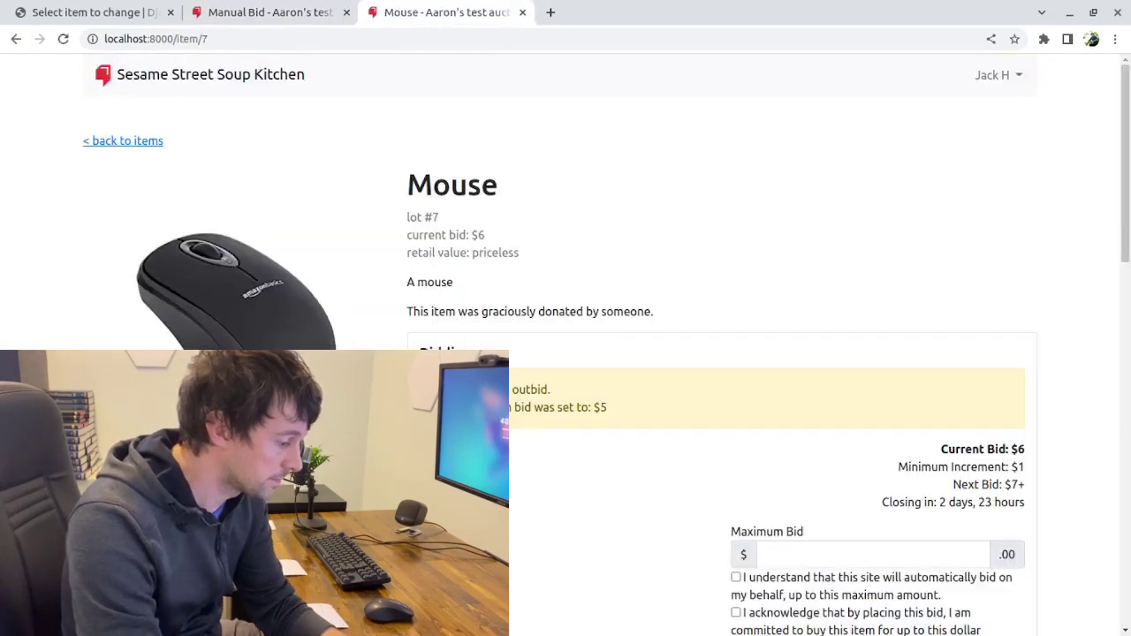
scroll(598, 493, "down", 3)
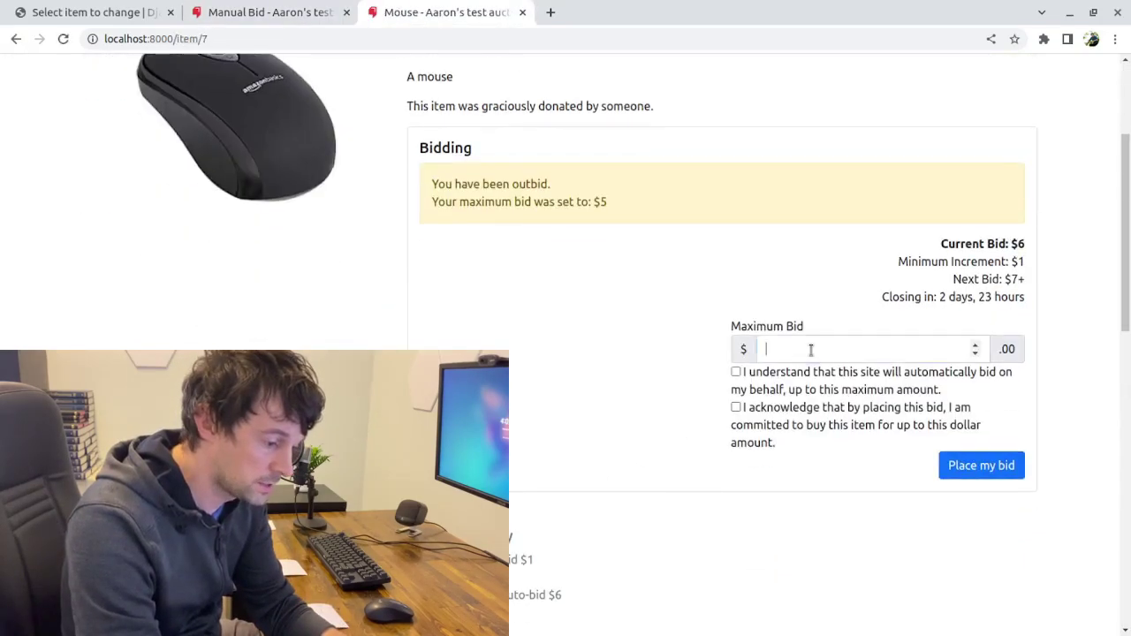
left_click(810, 349)
type("10")
key("Tab")
key("space")
key("Tab")
key("space")
key("Tab")
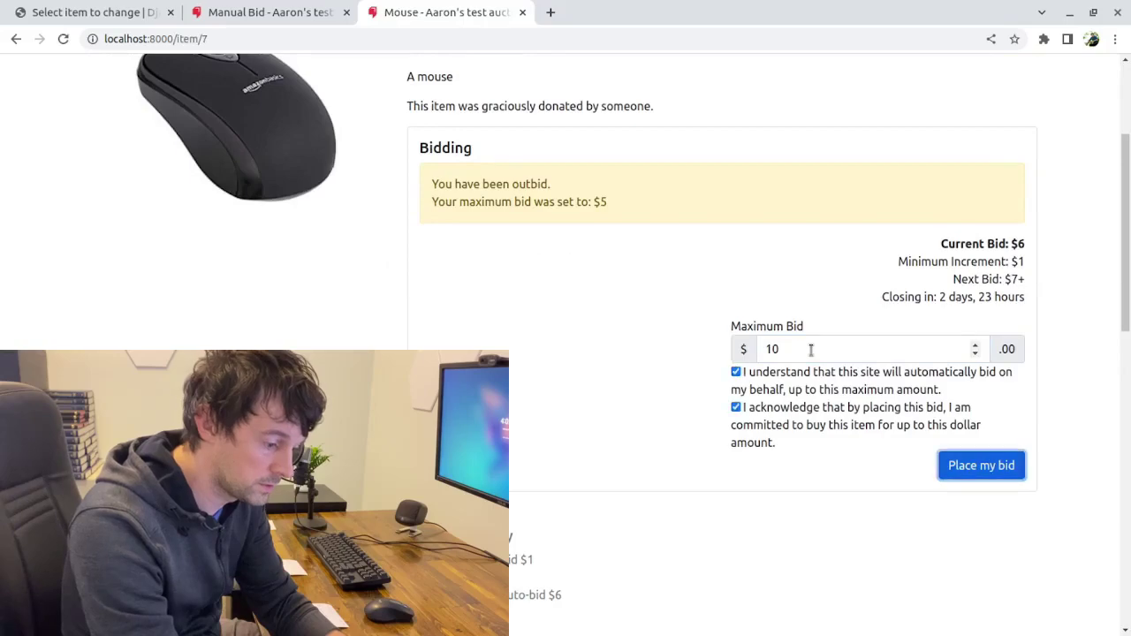
key("Return")
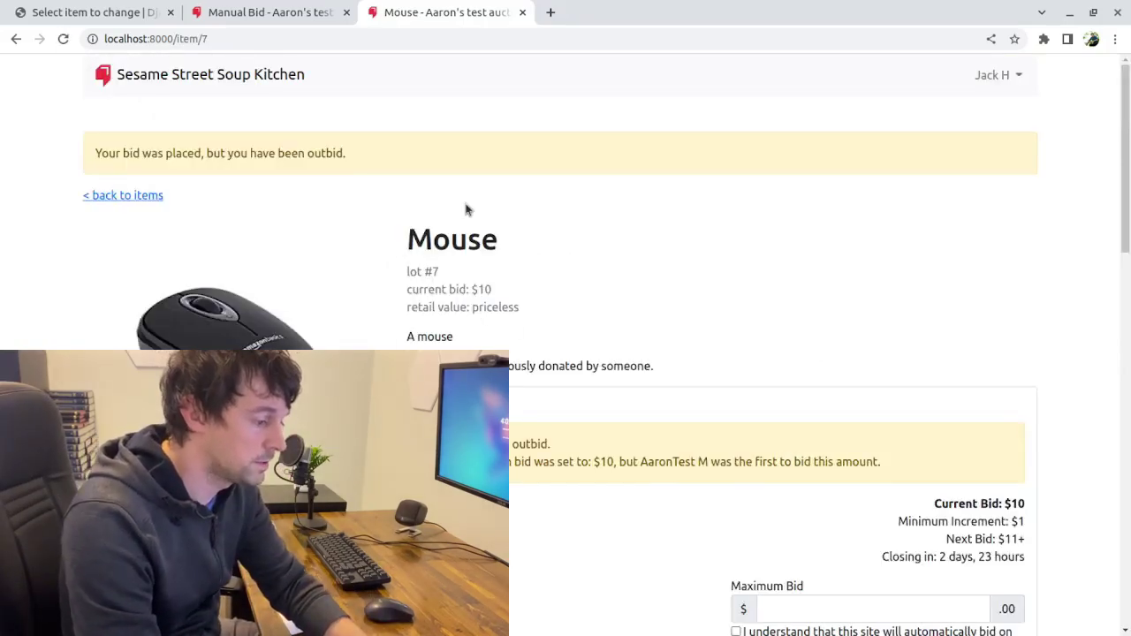
- Go back to the manual bid page and mark the new online bid for the Mouse as written to the paper
key("ctrl+shift+Tab")
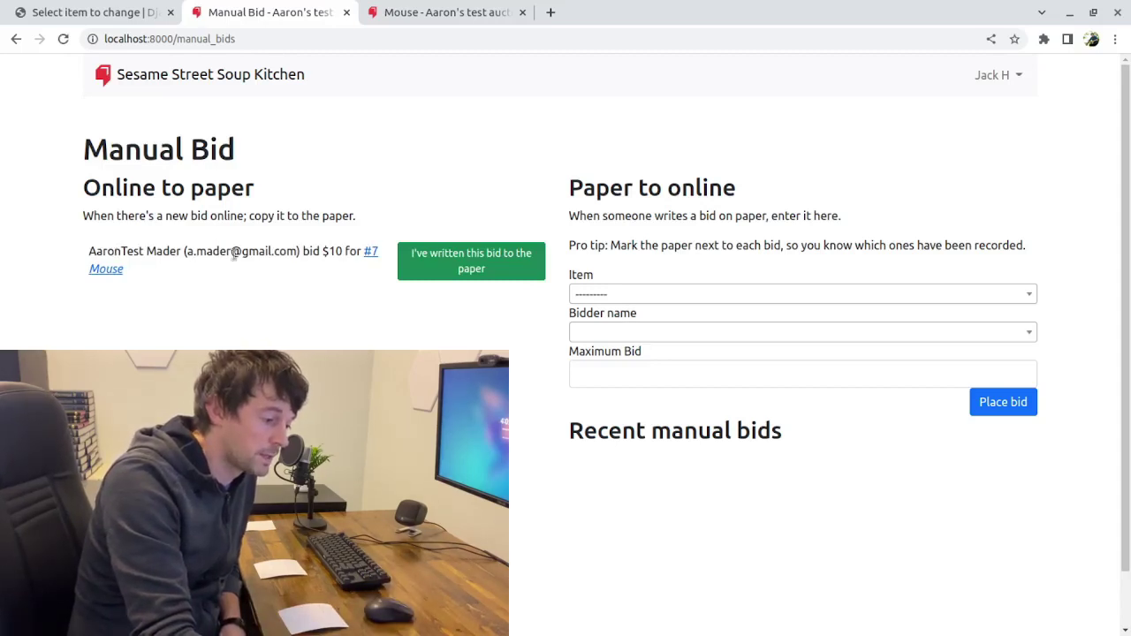
left_click_drag(108, 252, 227, 256)
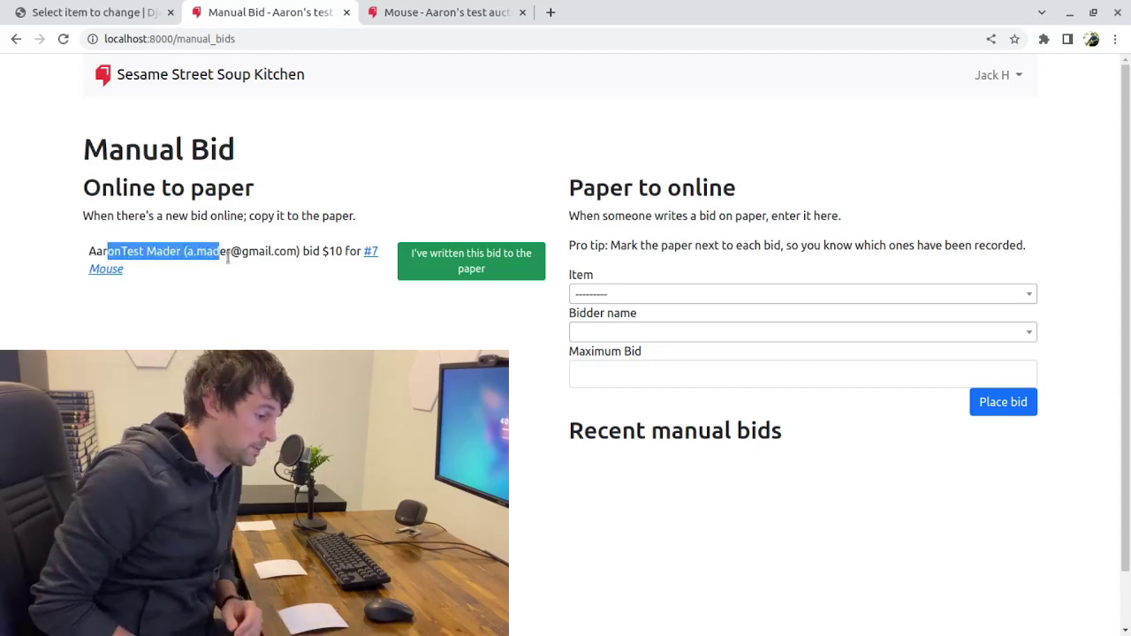
left_click_drag(227, 256, 228, 255)
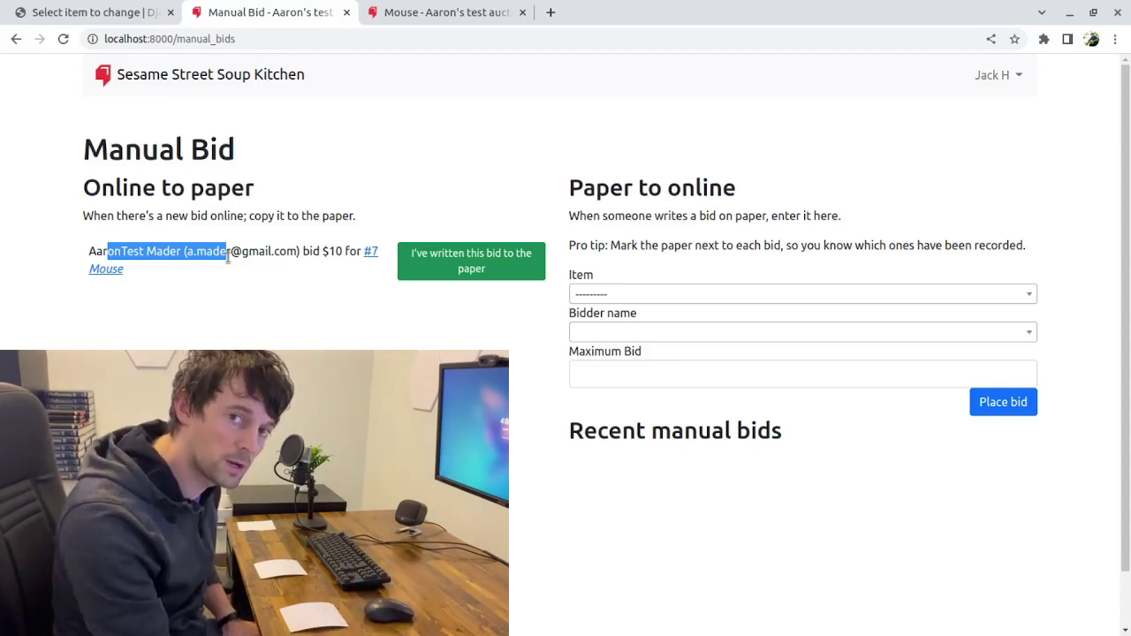
left_click(461, 269)
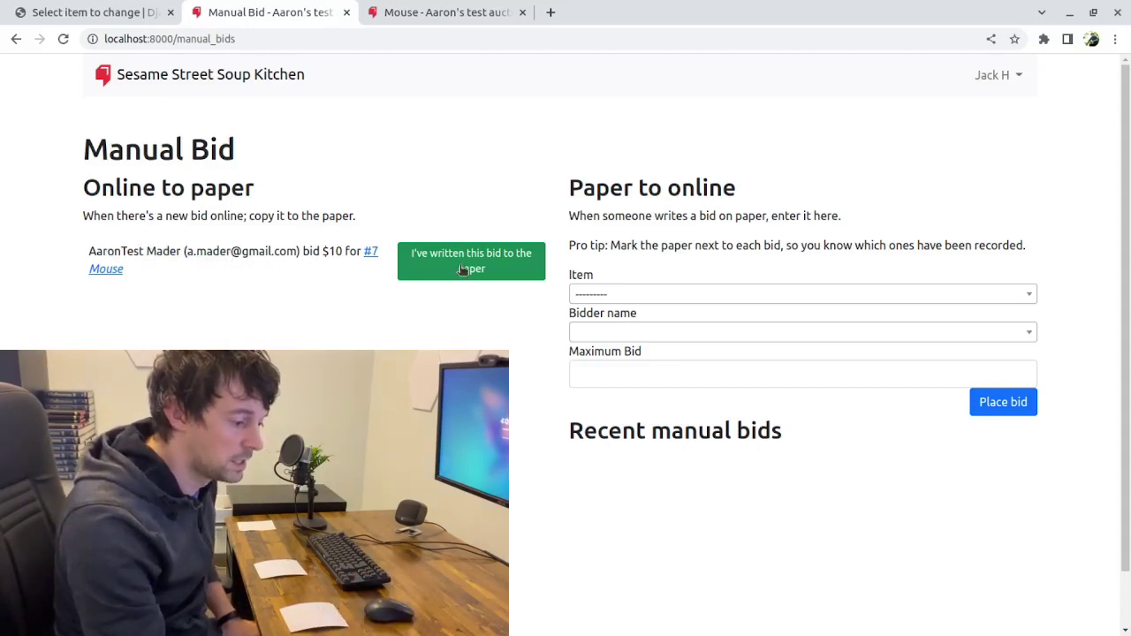
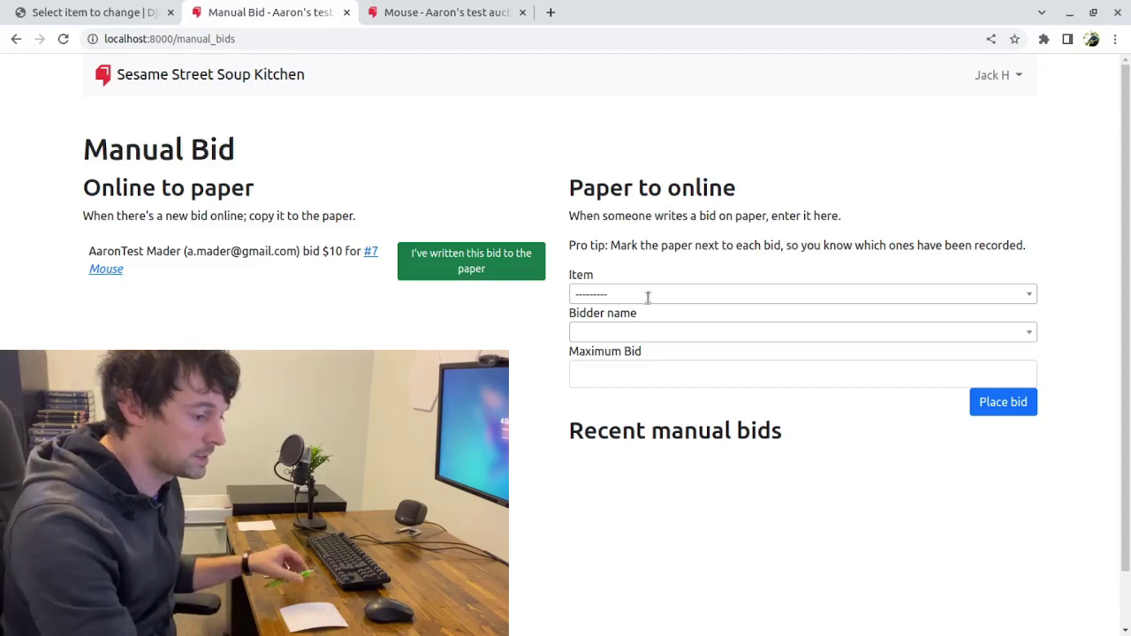
- Choose item #8: keyboard for the new paper bid in the Paper to online form
left_click_drag(633, 187, 623, 187)
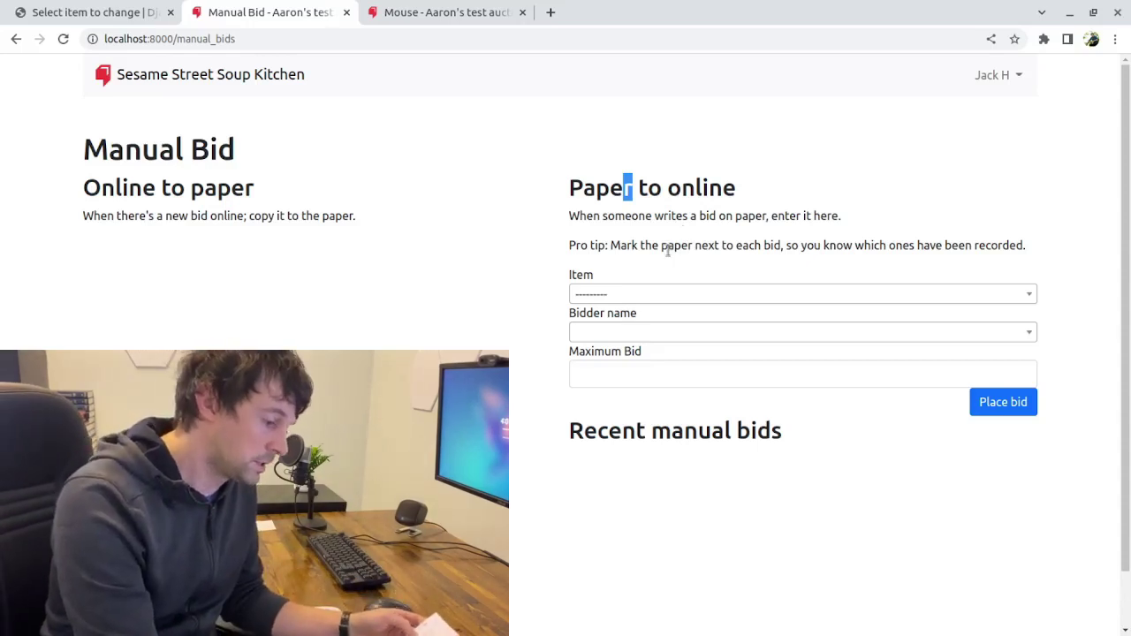
left_click(683, 293)
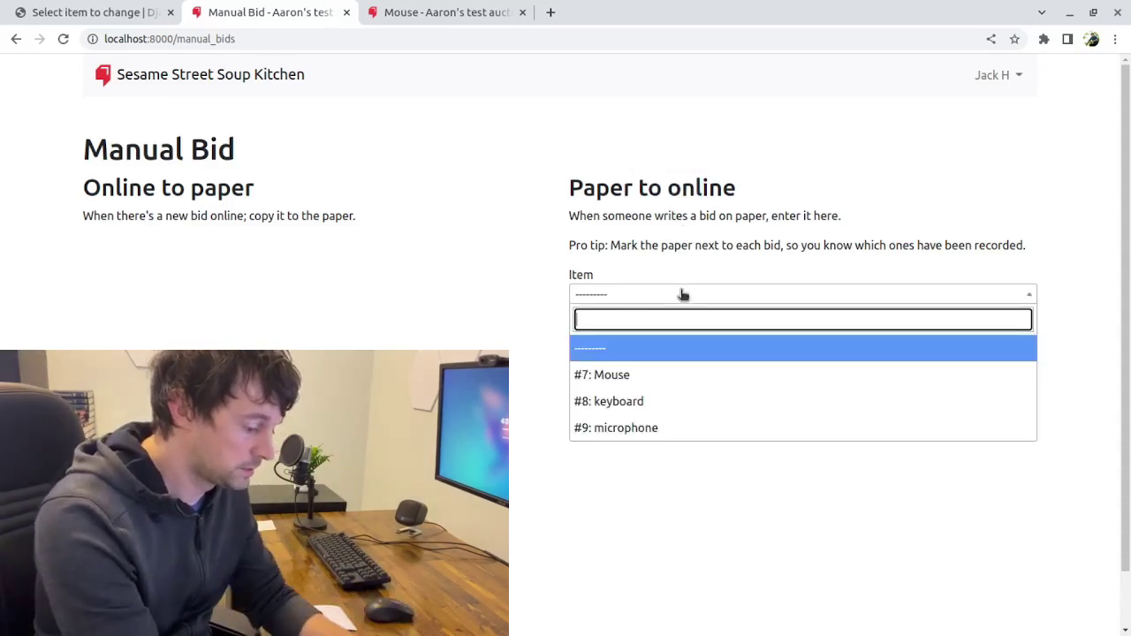
left_click(646, 319)
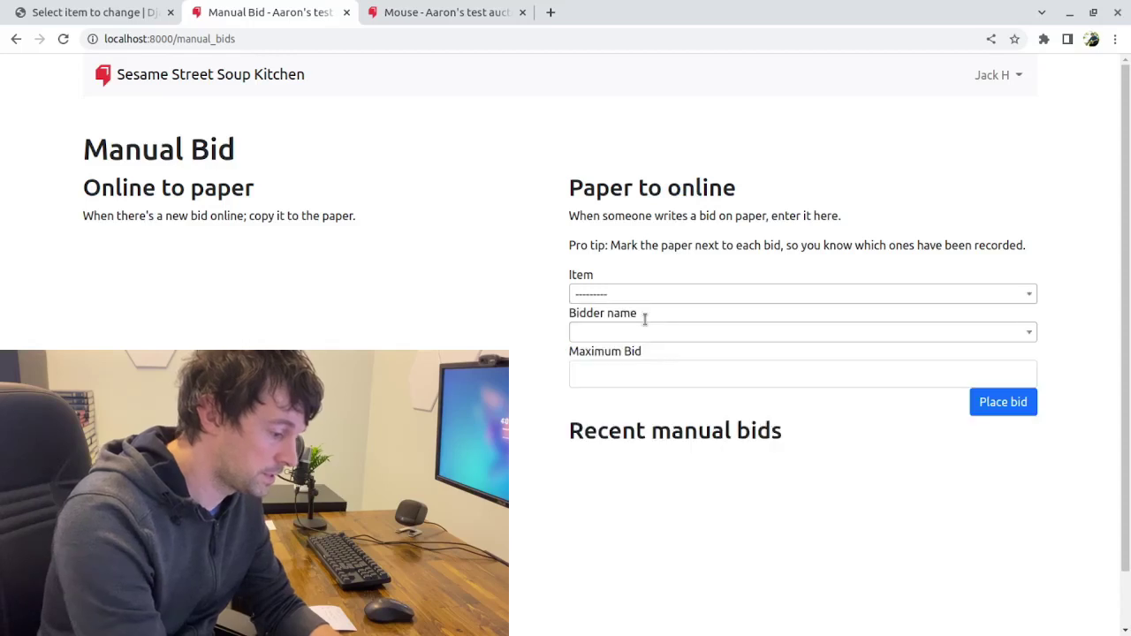
left_click(646, 319)
type("k")
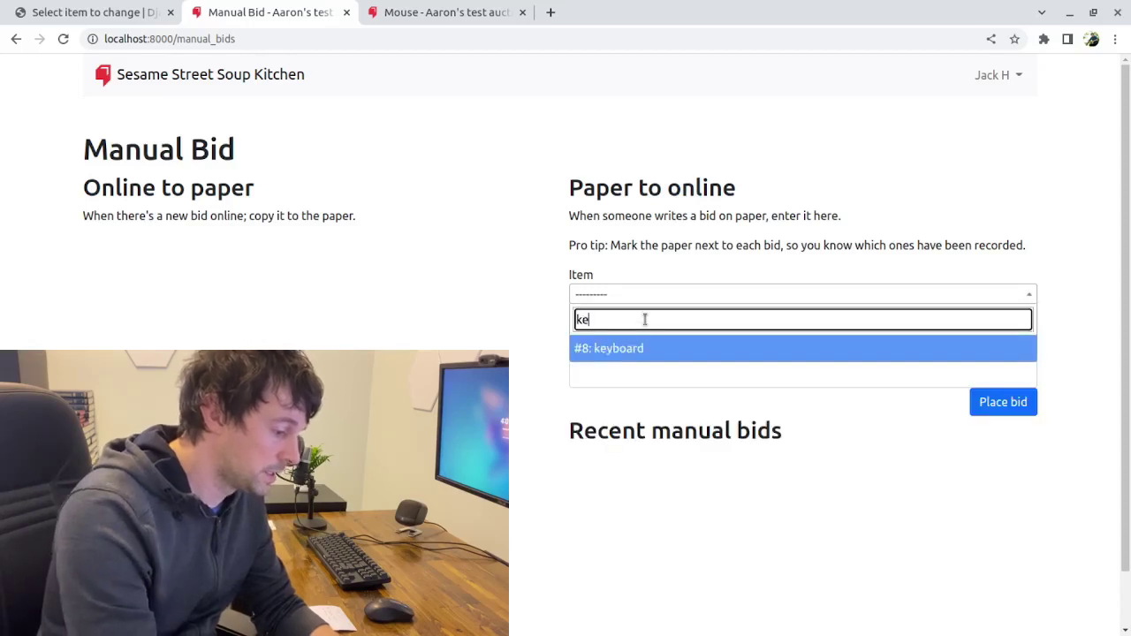
key("BackSpace")
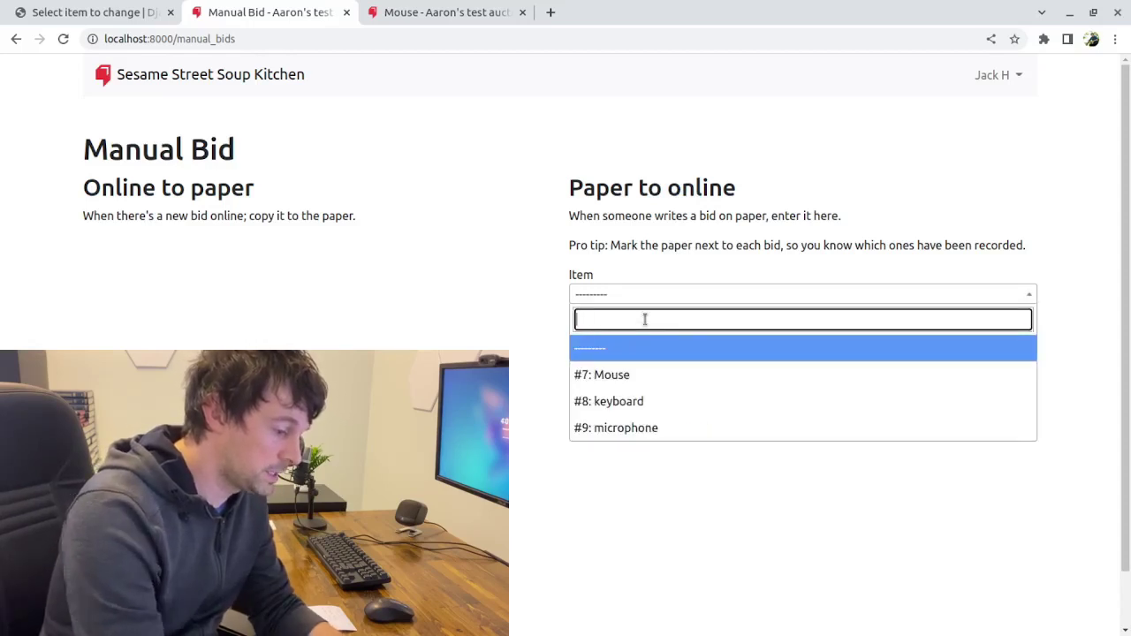
type("8")
left_click(600, 346)
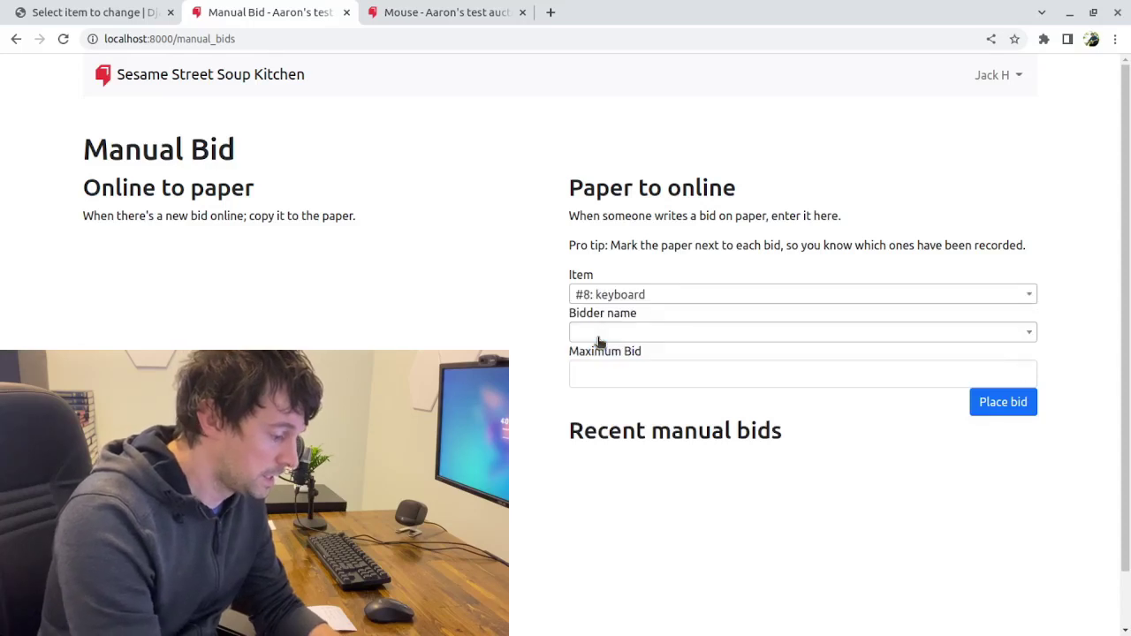
- Enter the new bidder's name, set the maximum bid to 50, and place the paper bid for the keyboard
left_click(598, 336)
type("Ba")
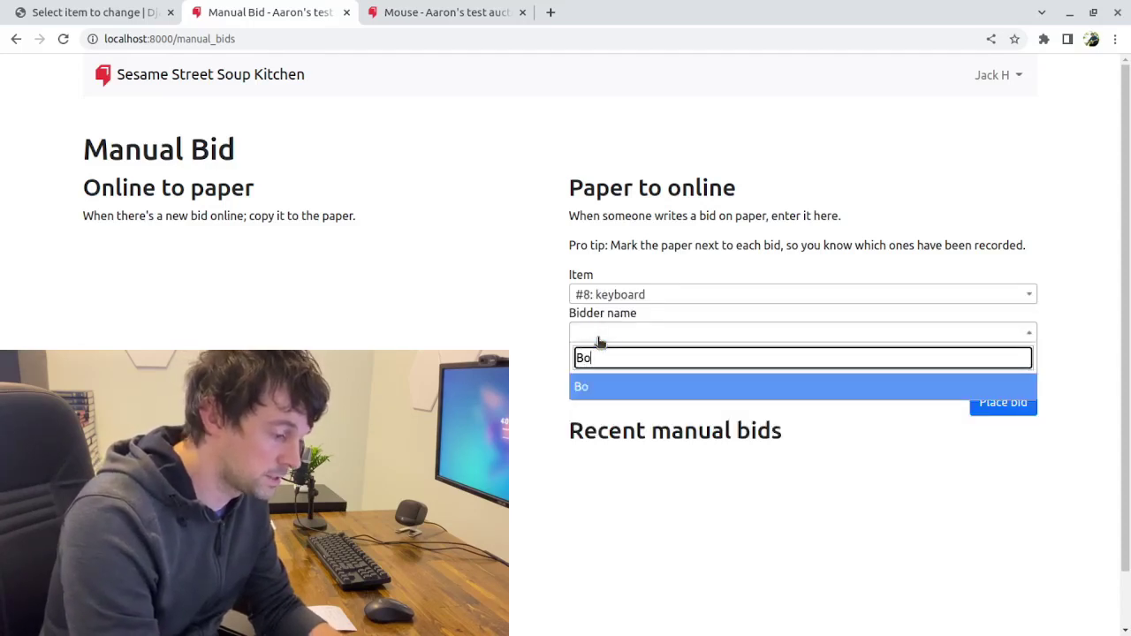
type("b")
key("Return")
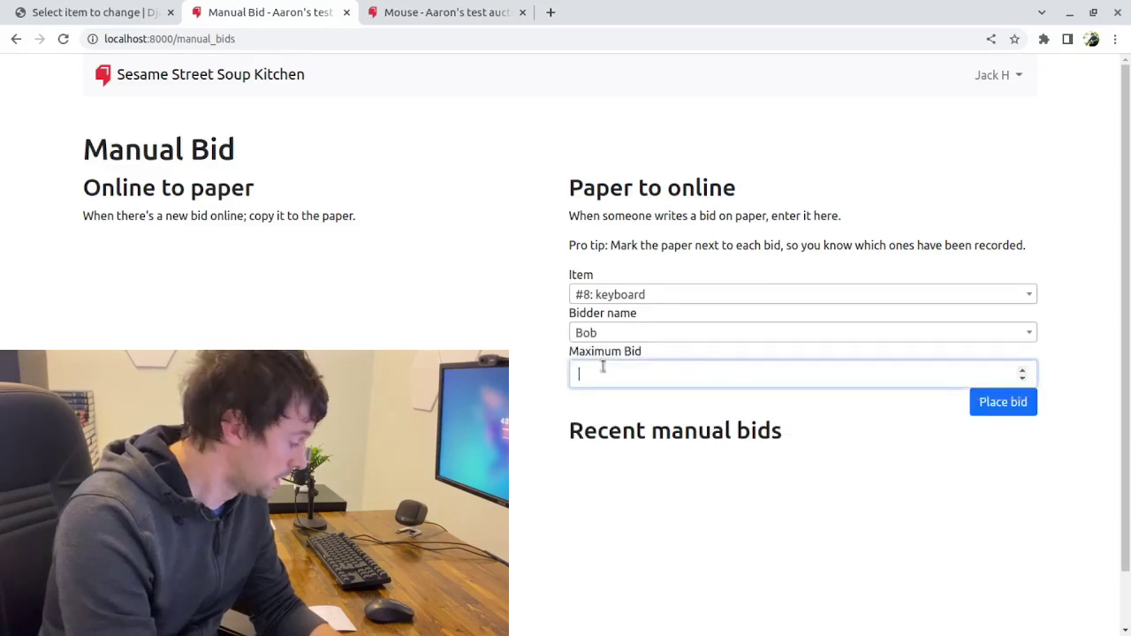
type("50")
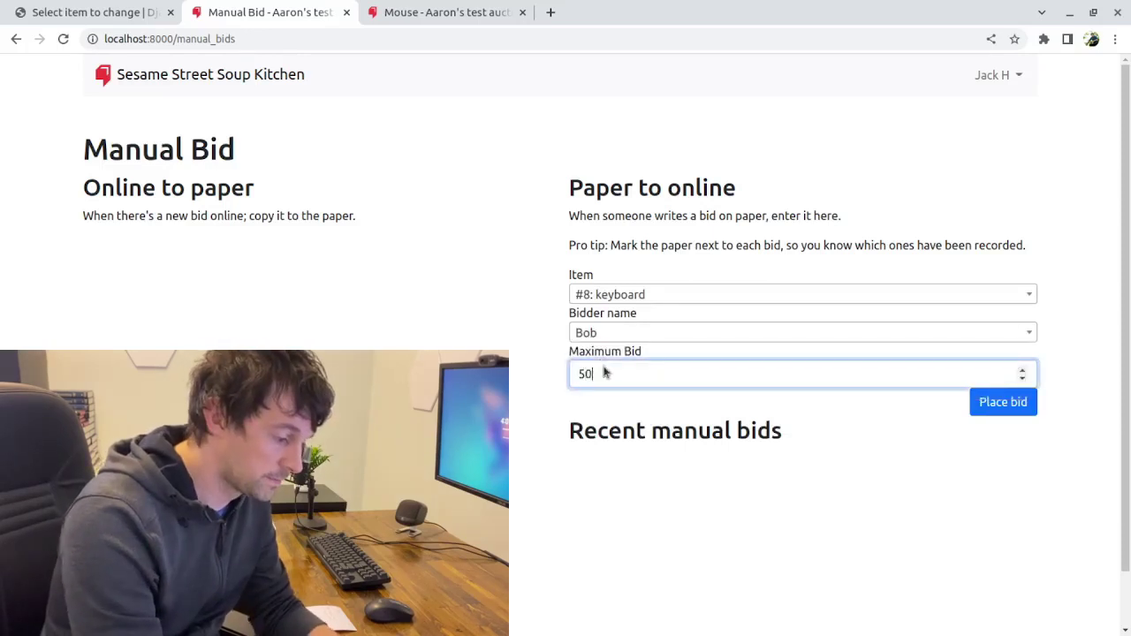
key("Return")
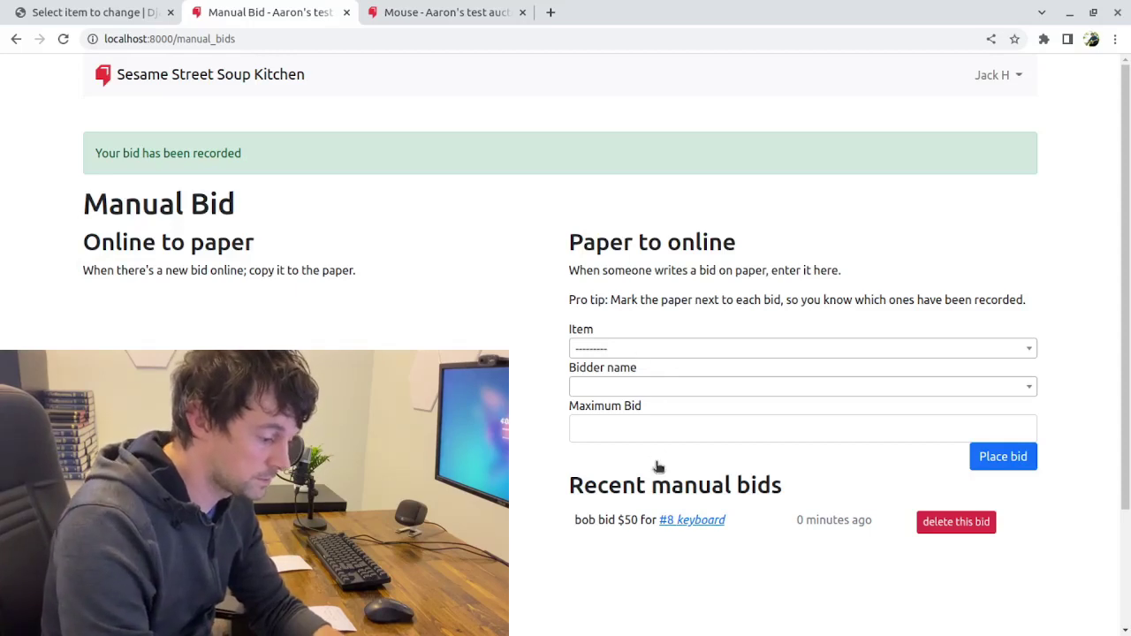
- Record a paper bid of 35 on item #9: microphone for the bidder already registered with the keyboard bid
key("Down")
key("Down")
key("Down")
key("Down")
key("Return")
left_click(632, 386)
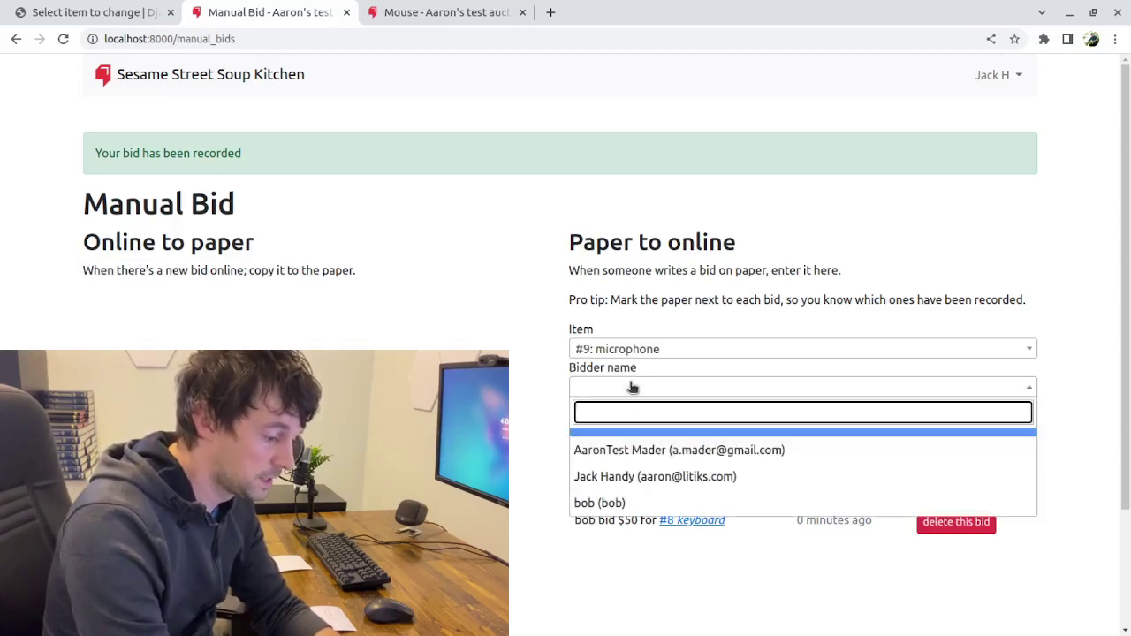
type("bob")
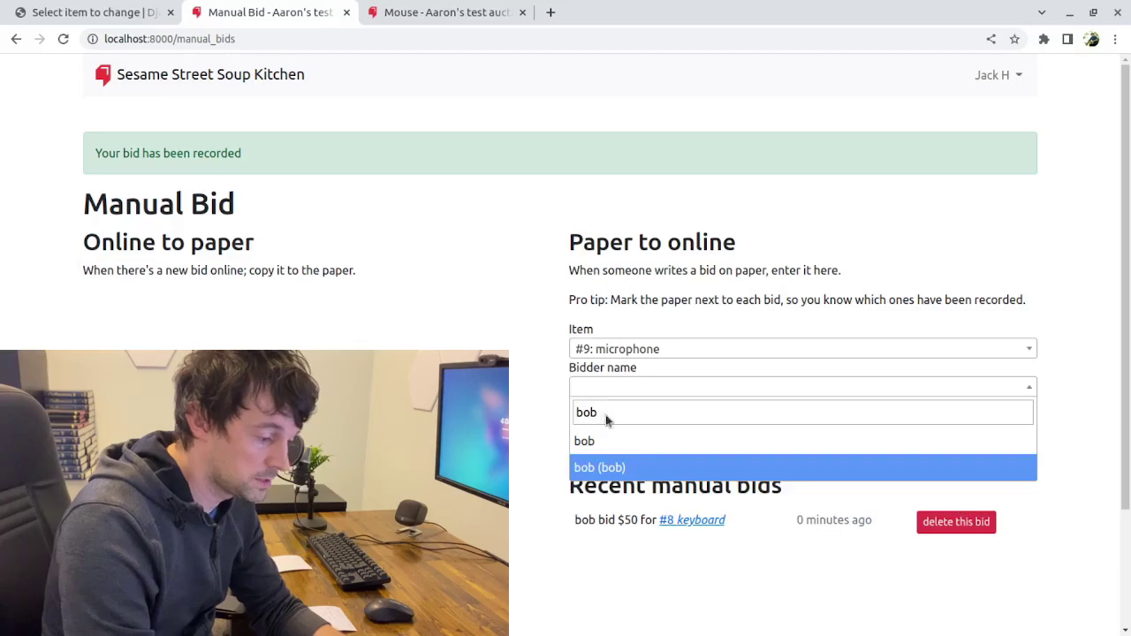
key("Return")
key("Tab")
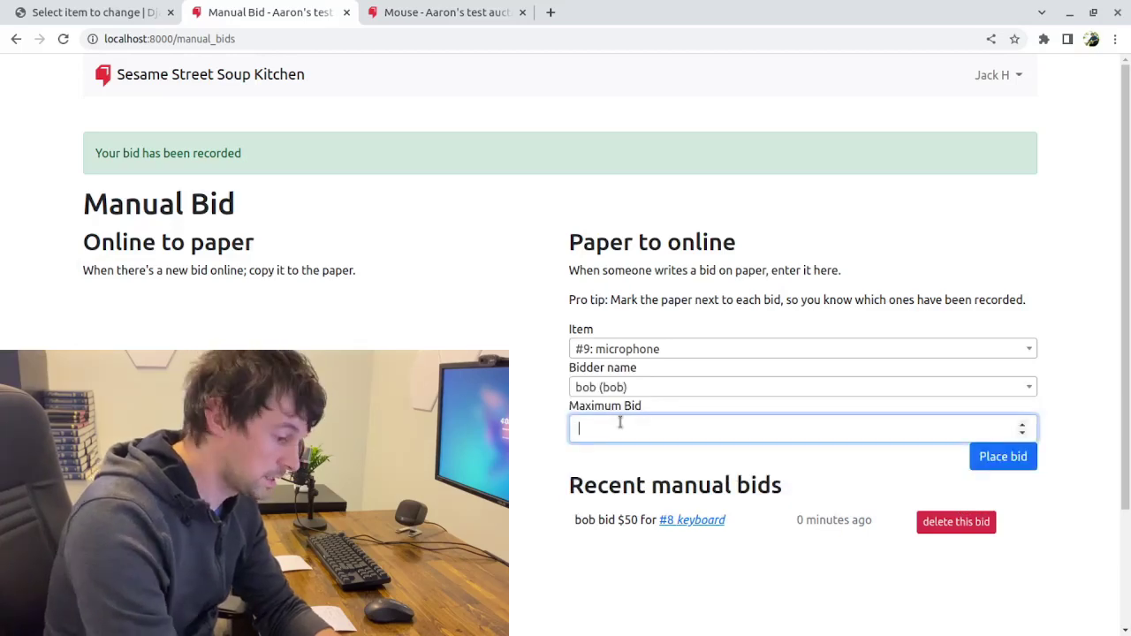
type("35")
key("Return")
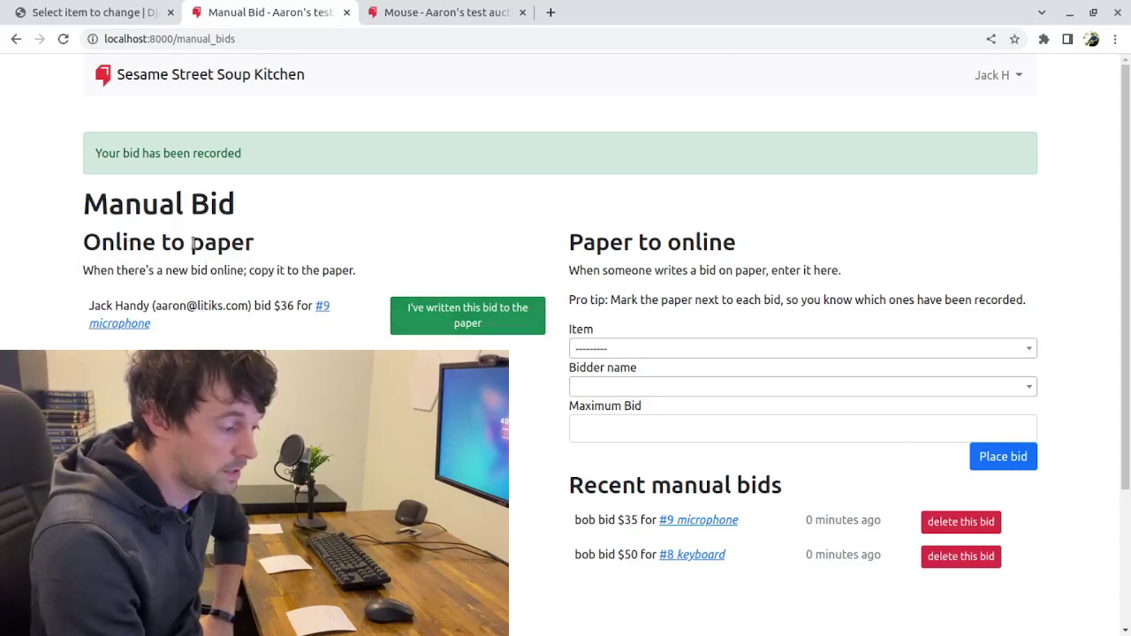
- Examine the Online to paper section and the bidder details of the new online bid for the microphone
left_click_drag(129, 242, 217, 242)
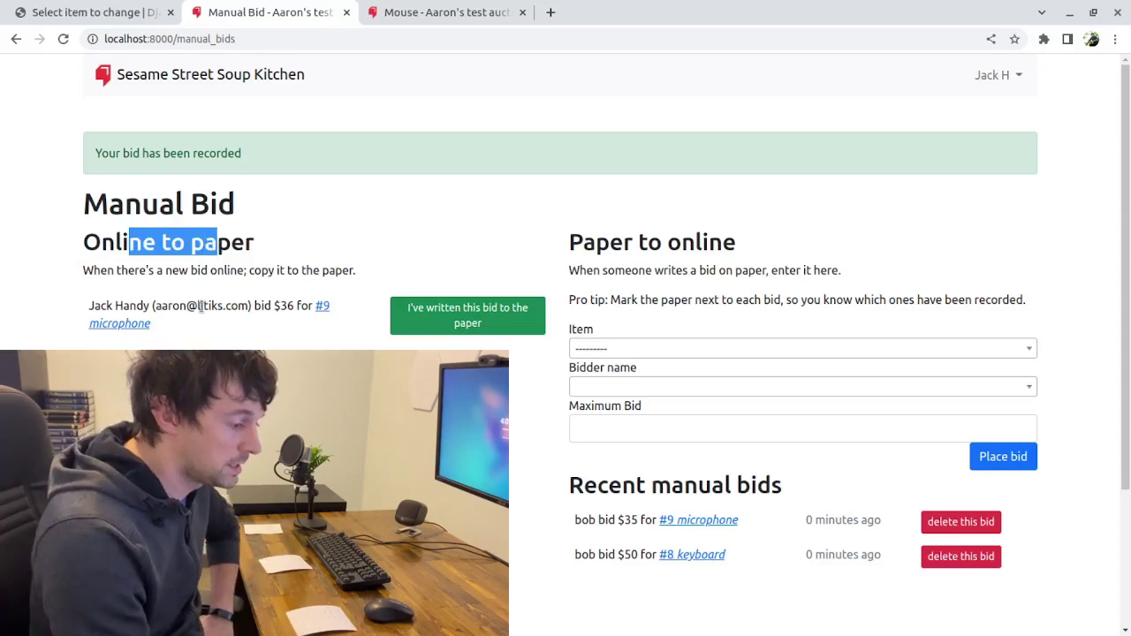
left_click_drag(94, 305, 180, 306)
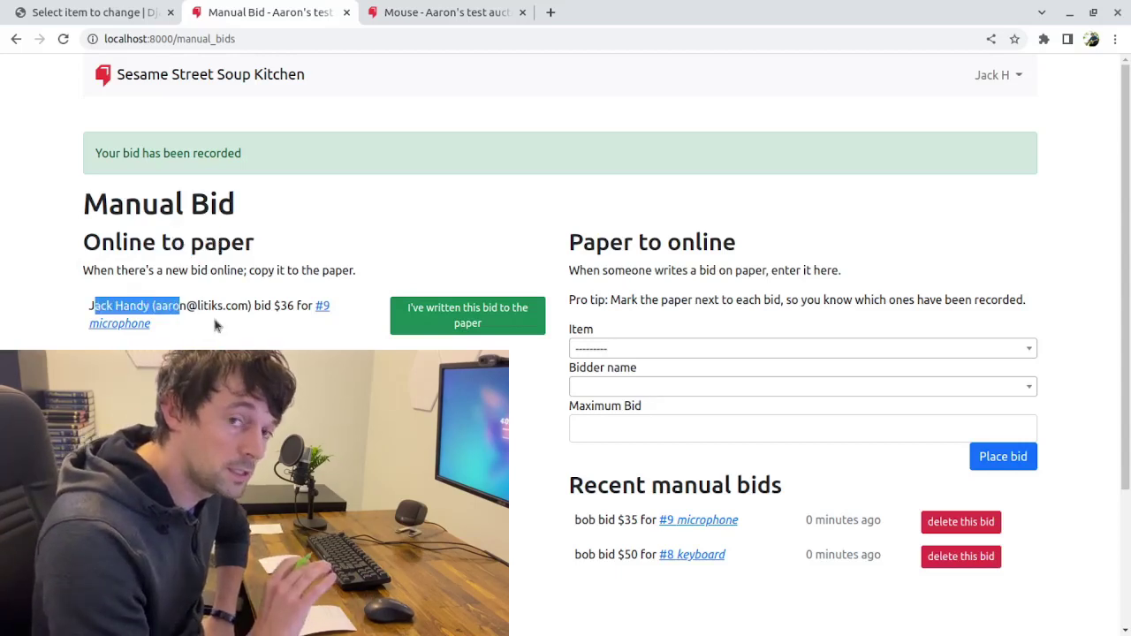
key("shift+Right")
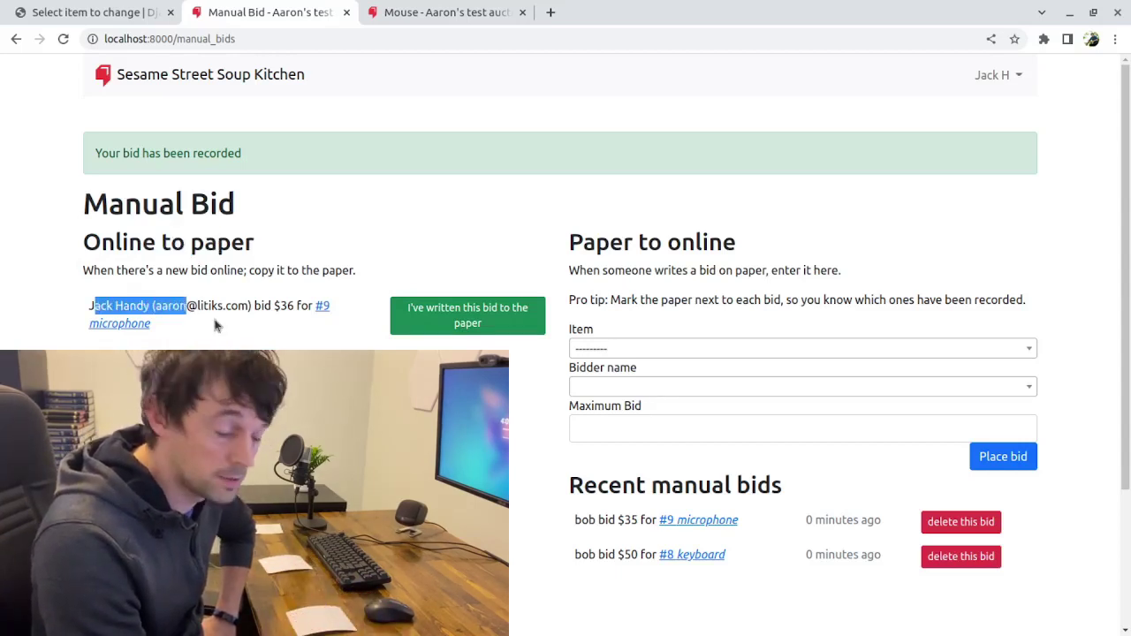
- Mark the online bid for #9 microphone as written to the paper
key("shift+Down")
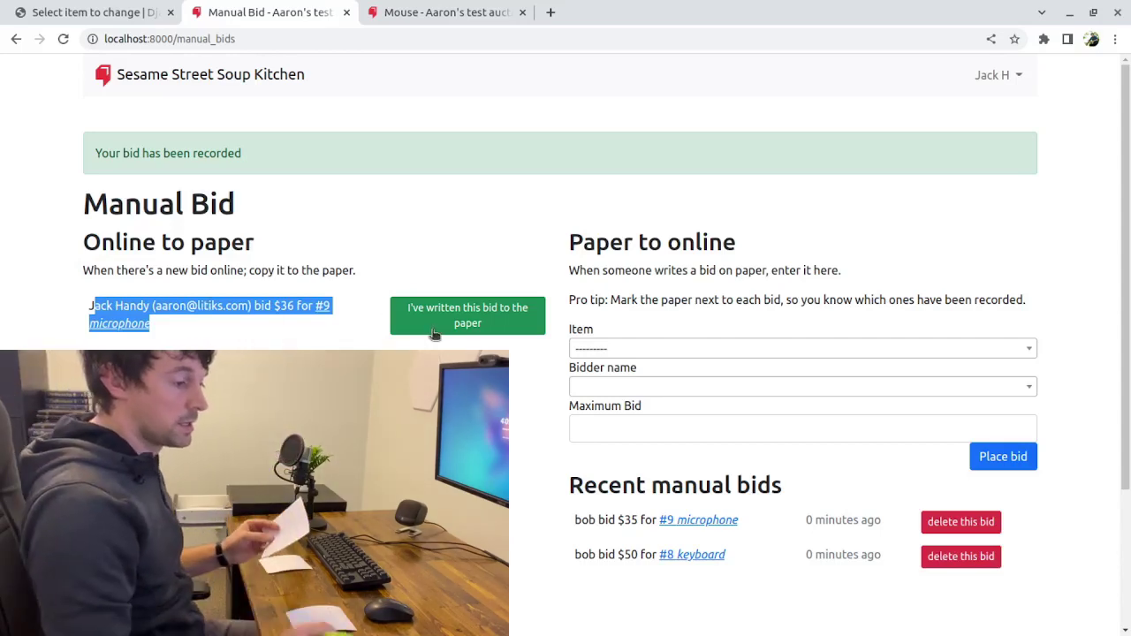
left_click(457, 317)
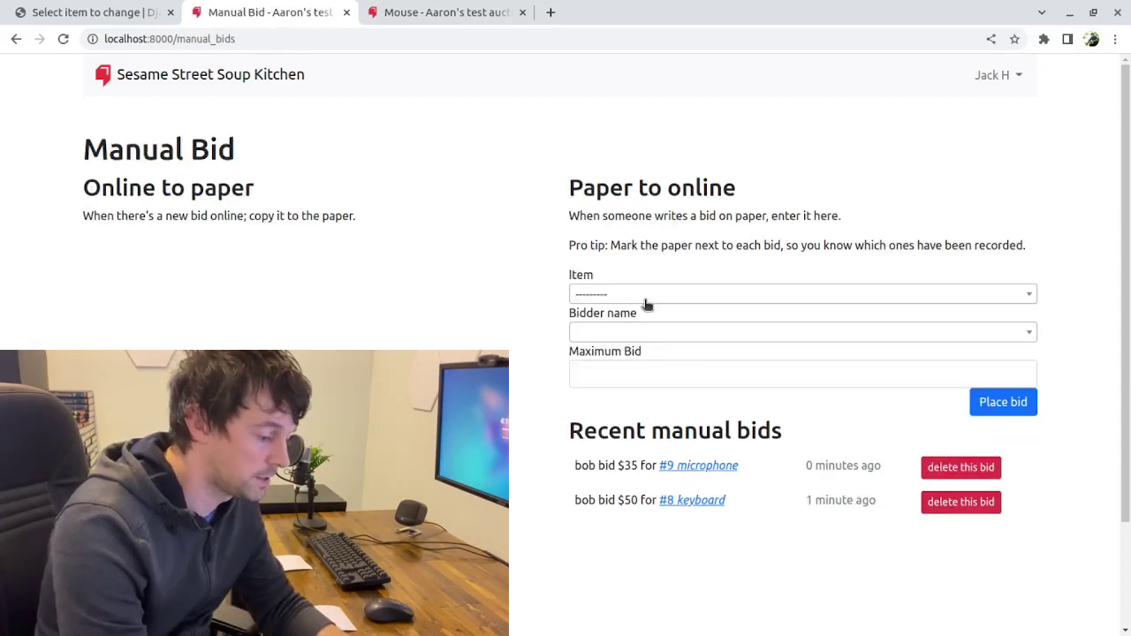
- Record a paper bid of 200 on item #9: microphone for the same registered paper bidder
key("Return")
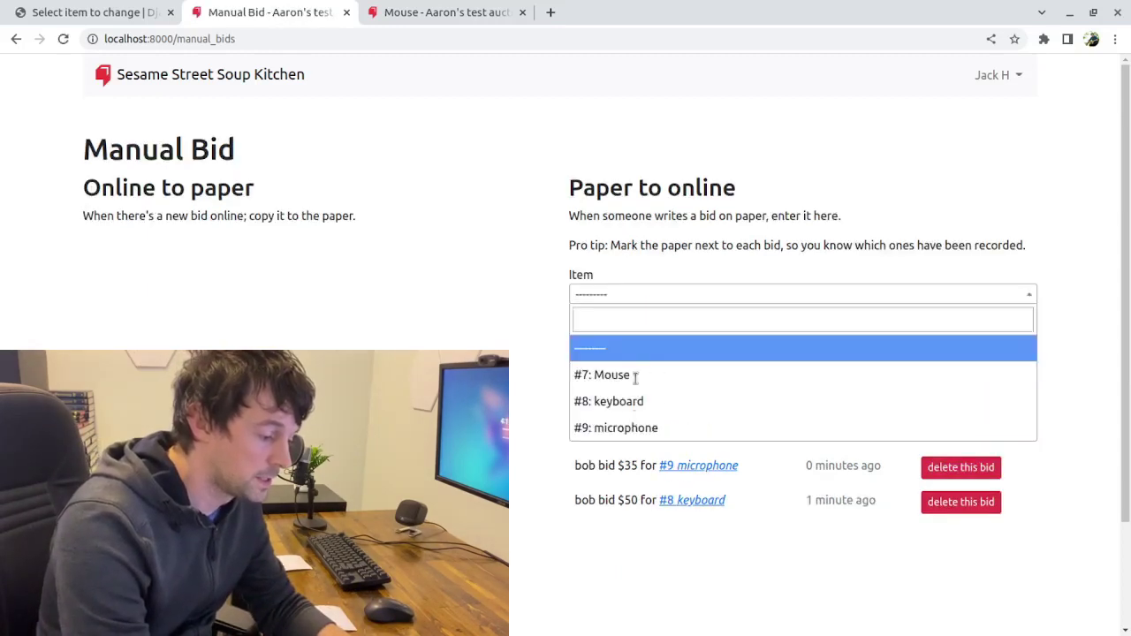
type("mic")
left_click(589, 345)
left_click(589, 341)
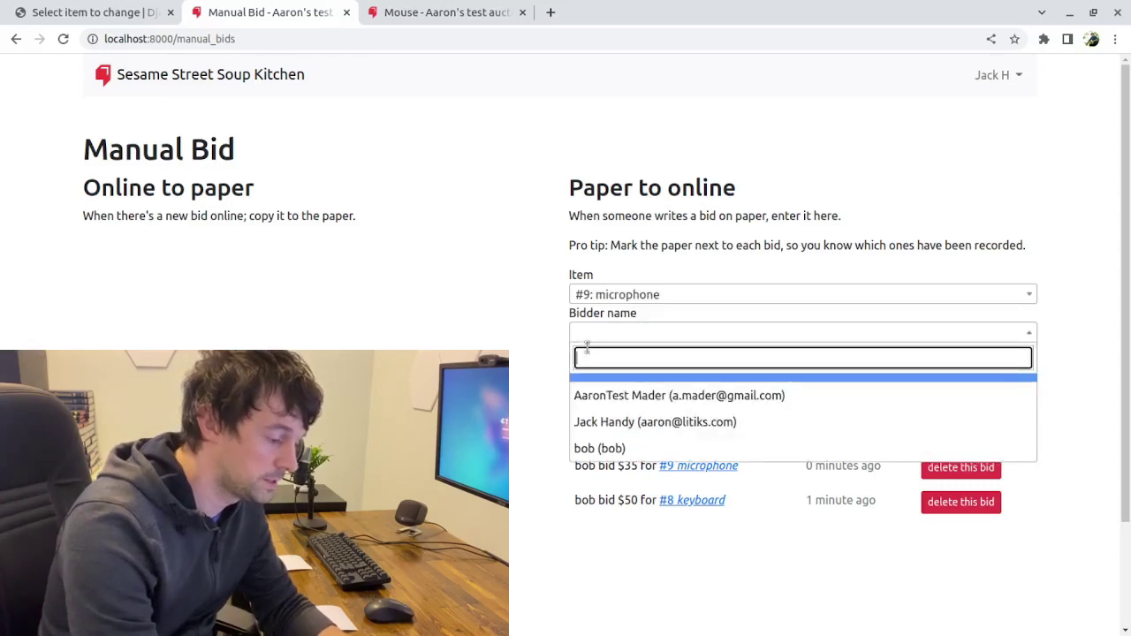
key("Down")
key("Down")
key("Down")
key("Return")
left_click(625, 372)
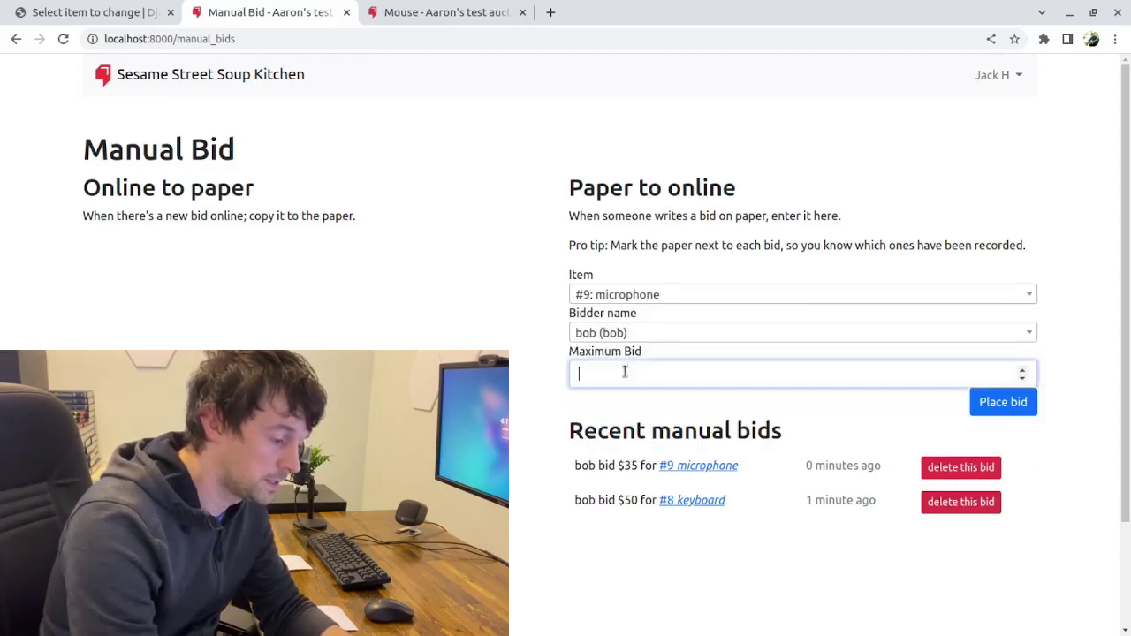
type("200")
key("Return")
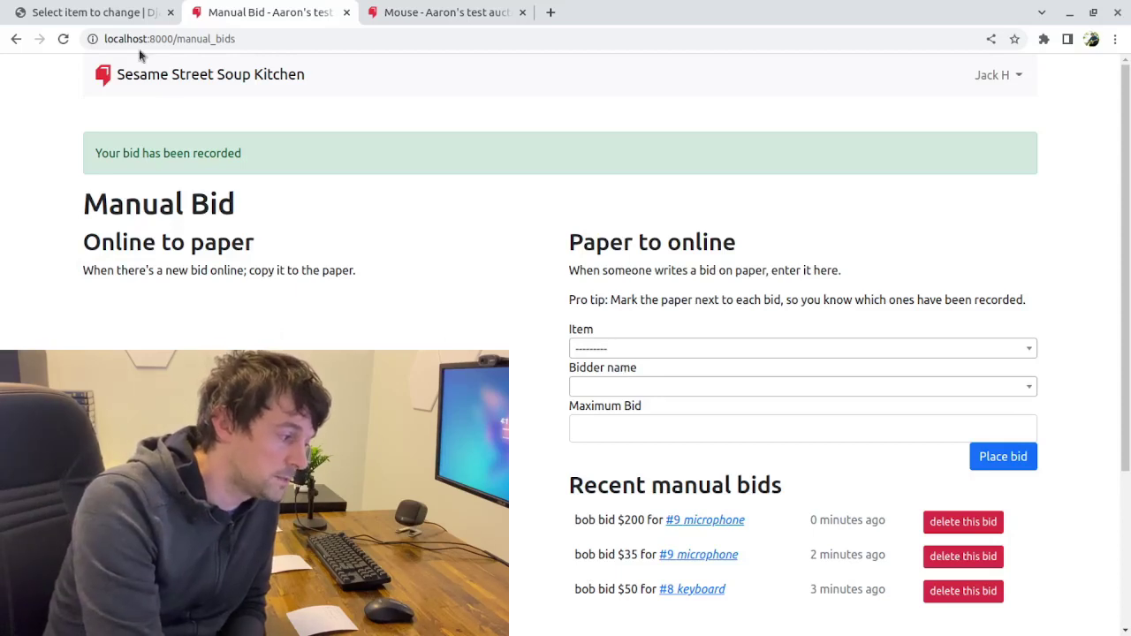
- Place an online bid on the Mouse item with a maximum of 40, accepting both bidding acknowledgements
left_click(64, 42)
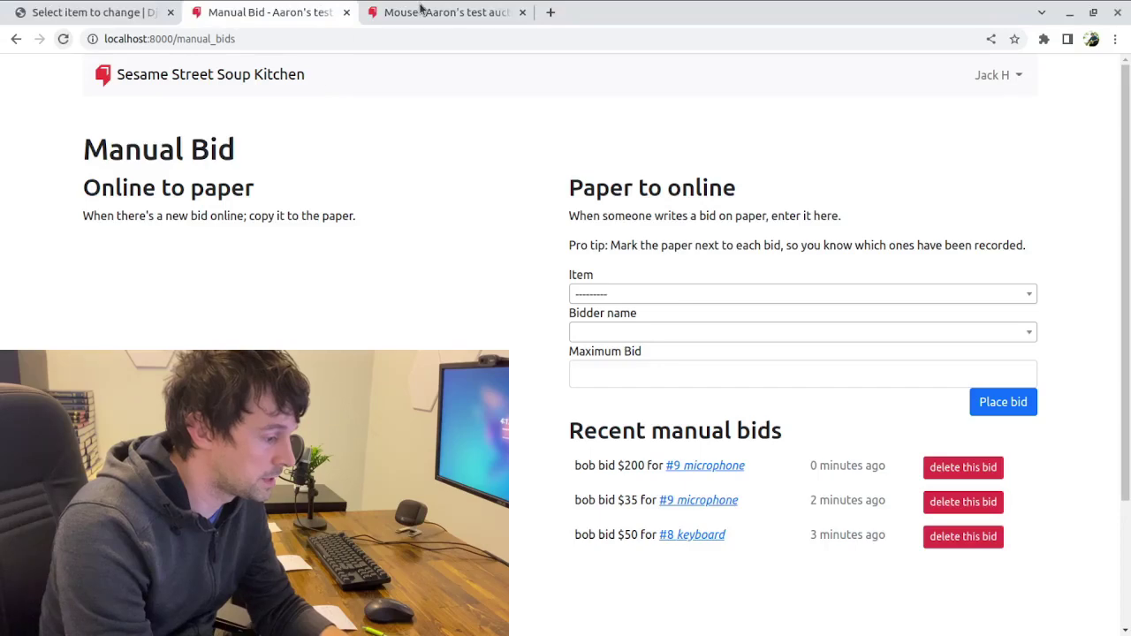
left_click(452, 19)
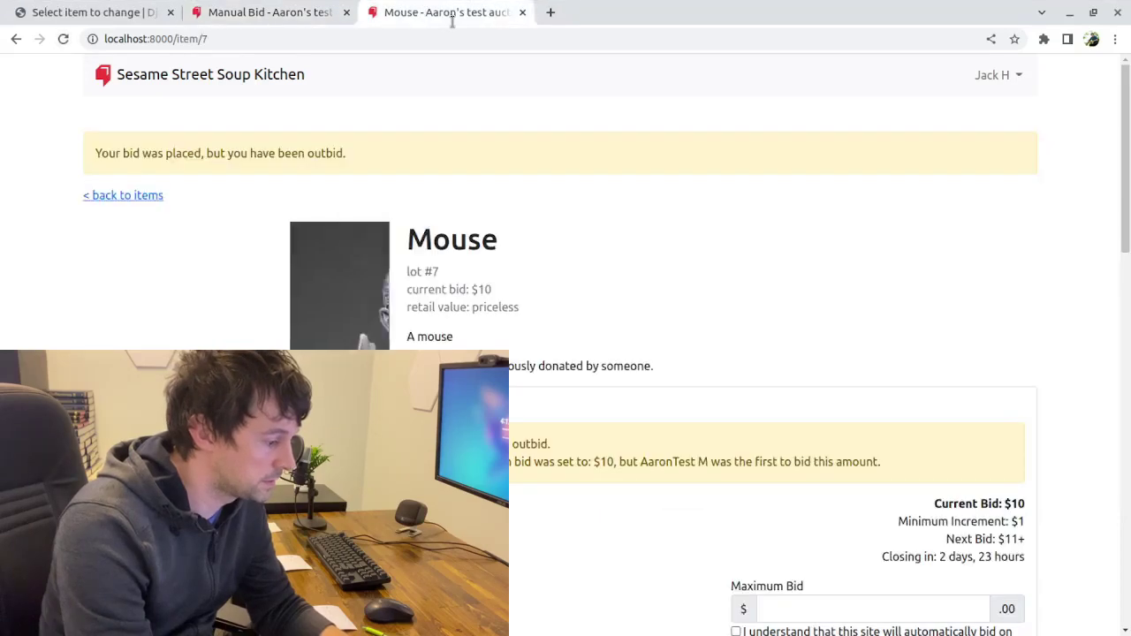
scroll(644, 272, "down", 3)
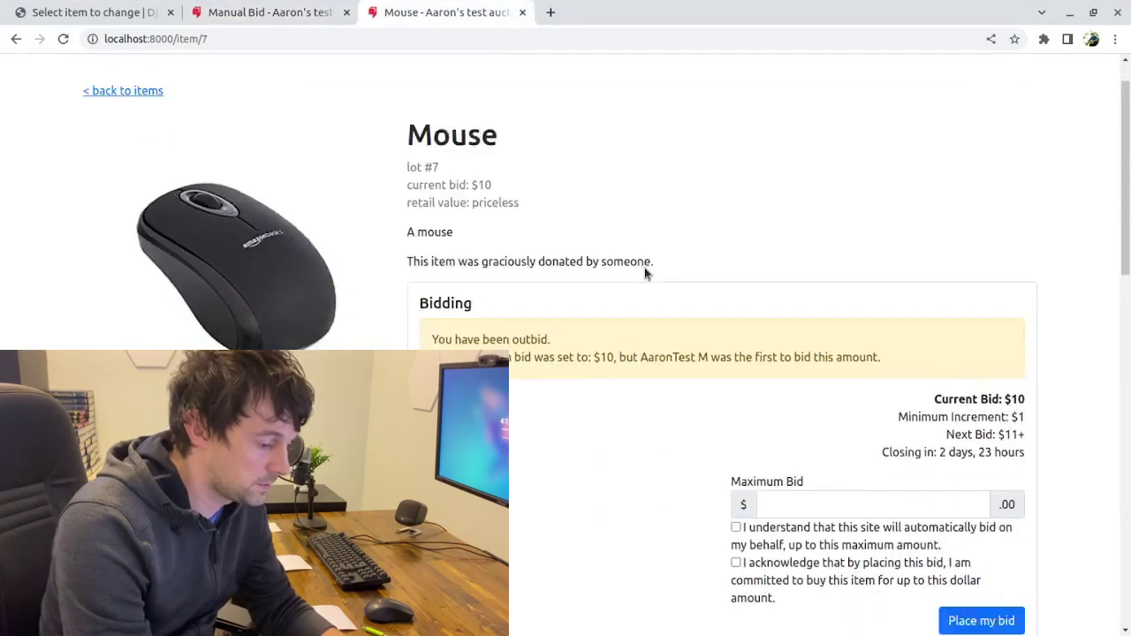
left_click(854, 344)
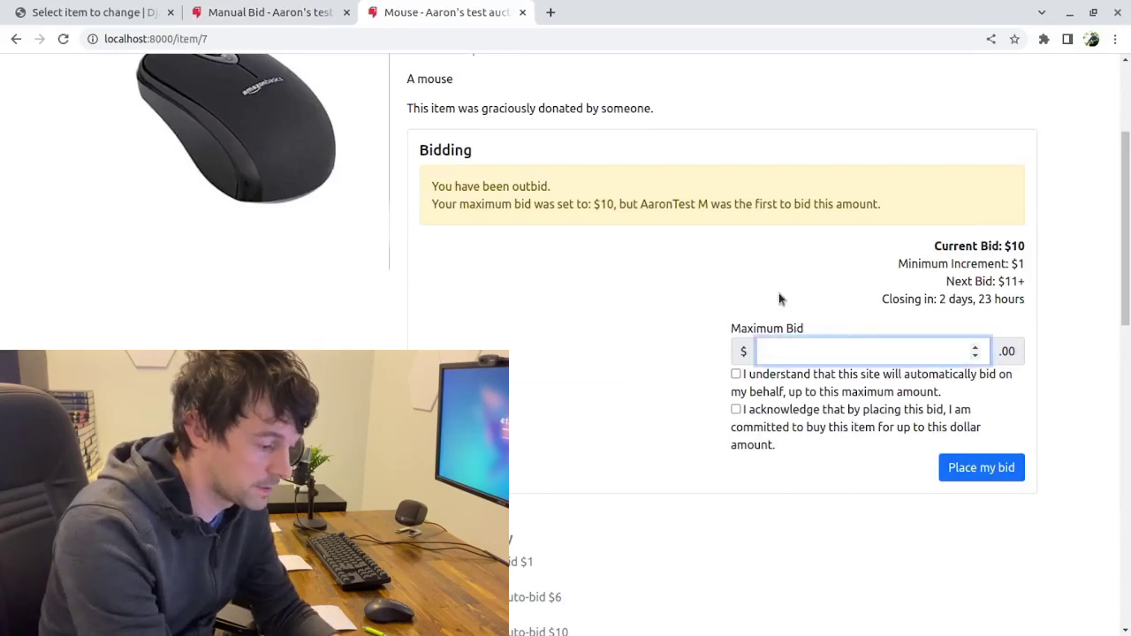
type("40")
key("Tab")
key("space")
key("Tab")
key("space")
key("Tab")
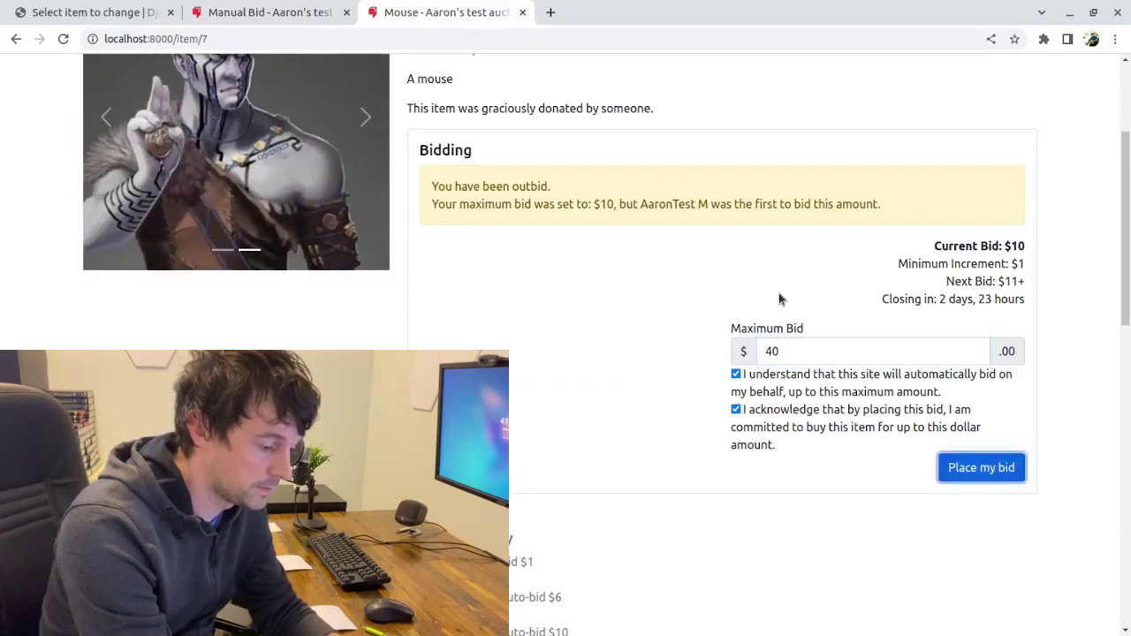
key("Return")
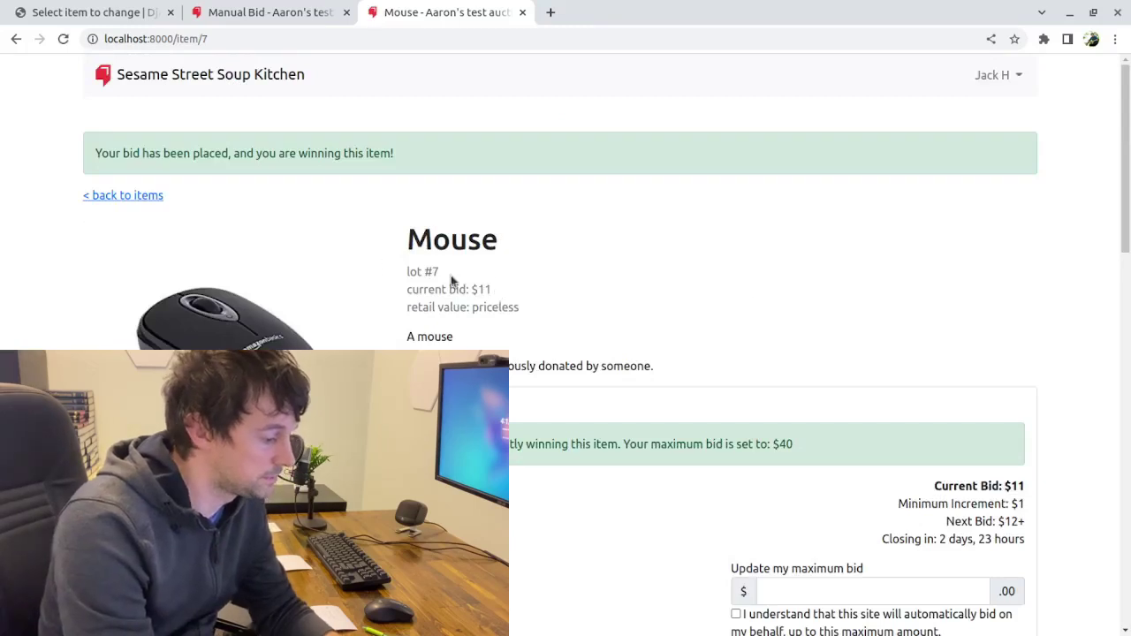
- Return to the Manual Bid page and mark the online bid for #7 Mouse as written to the paper
left_click(268, 21)
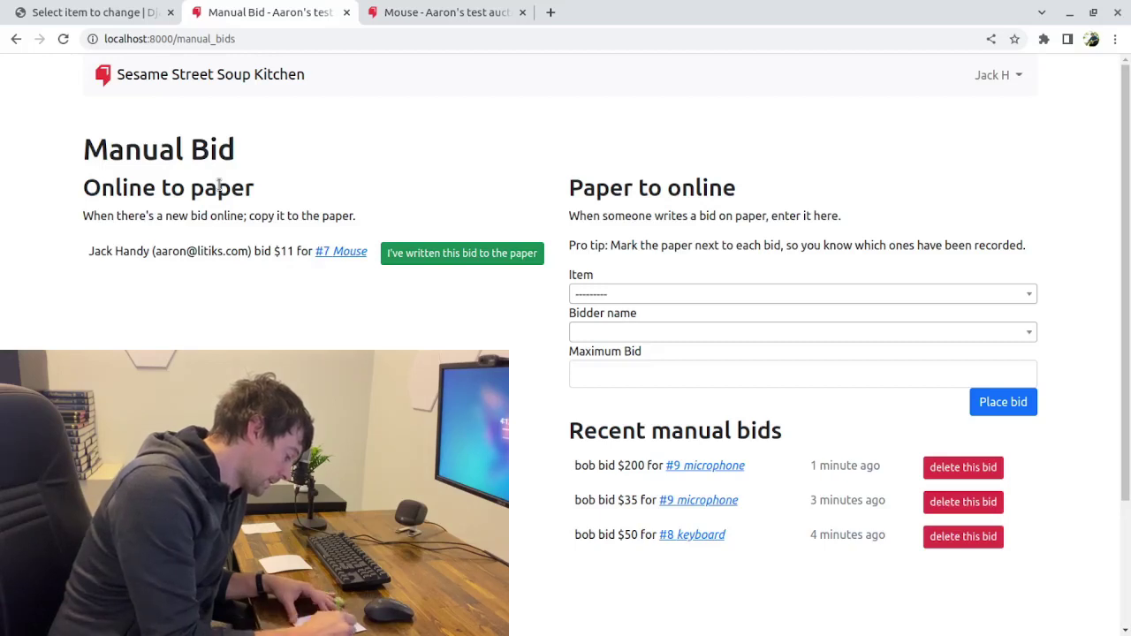
left_click(481, 254)
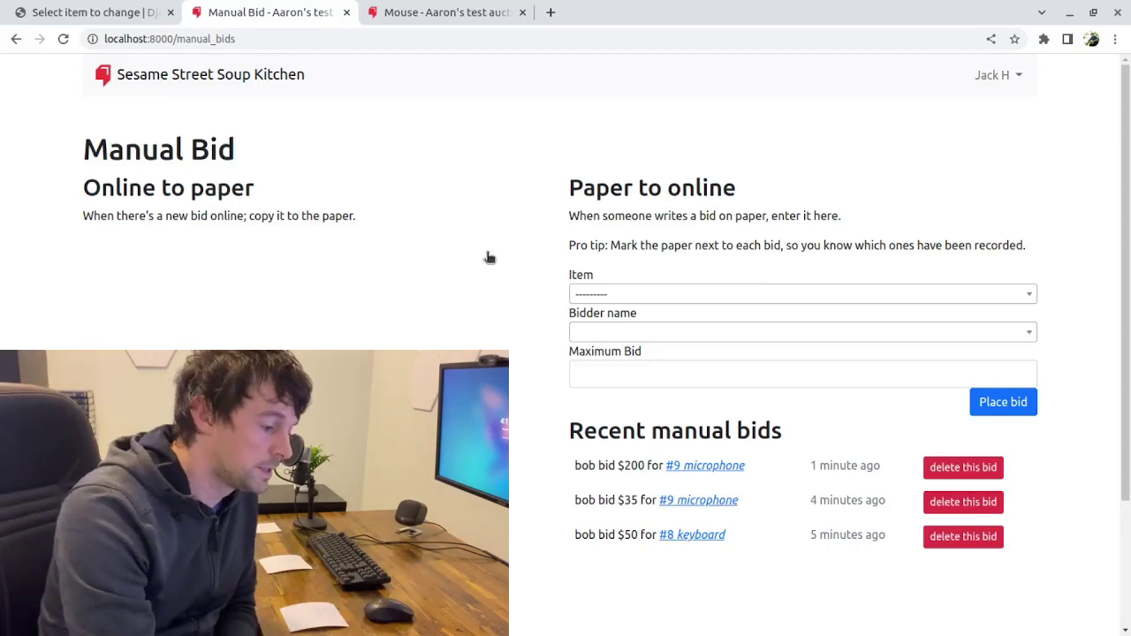
- Record a paper bid of 40 on item #7: Mouse for the registered paper bidder
left_click(645, 301)
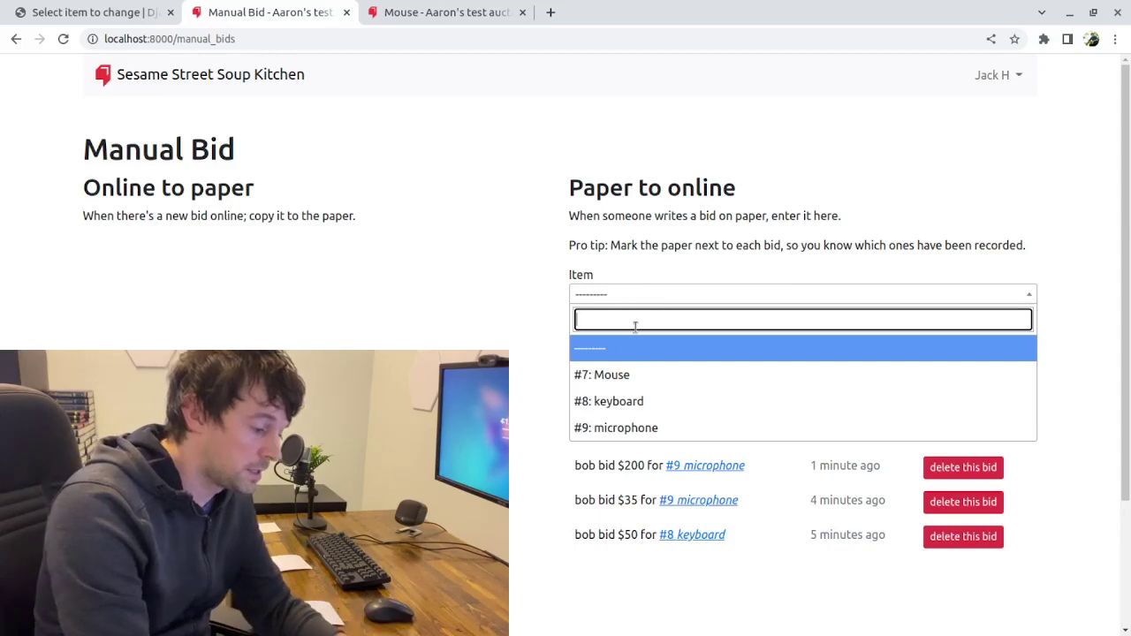
left_click(654, 375)
left_click(640, 336)
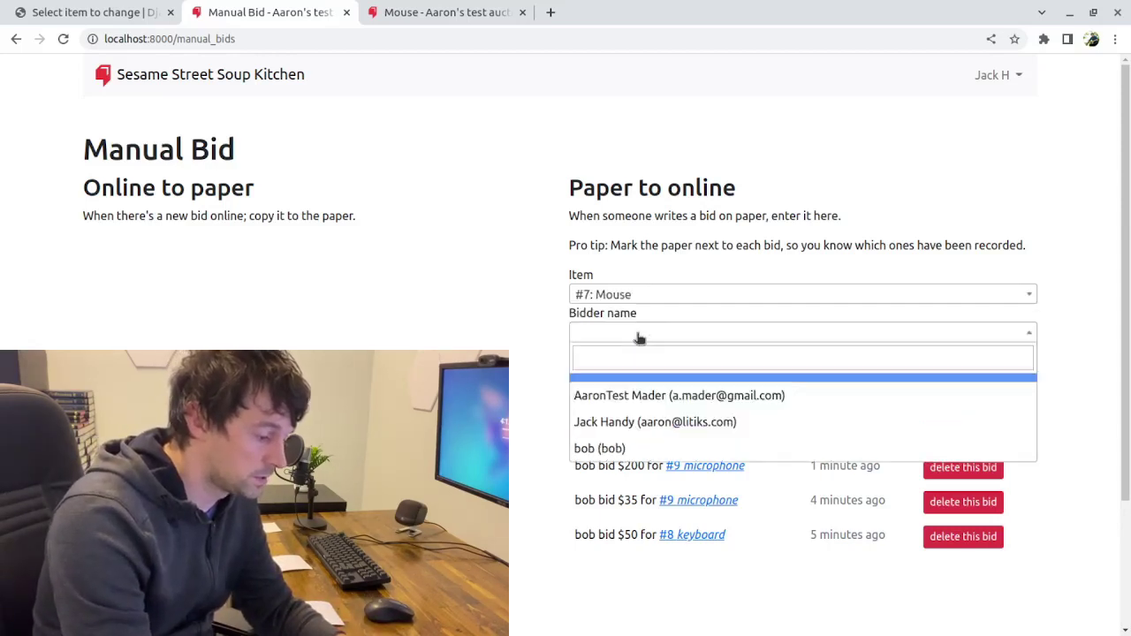
left_click(612, 448)
left_click(631, 371)
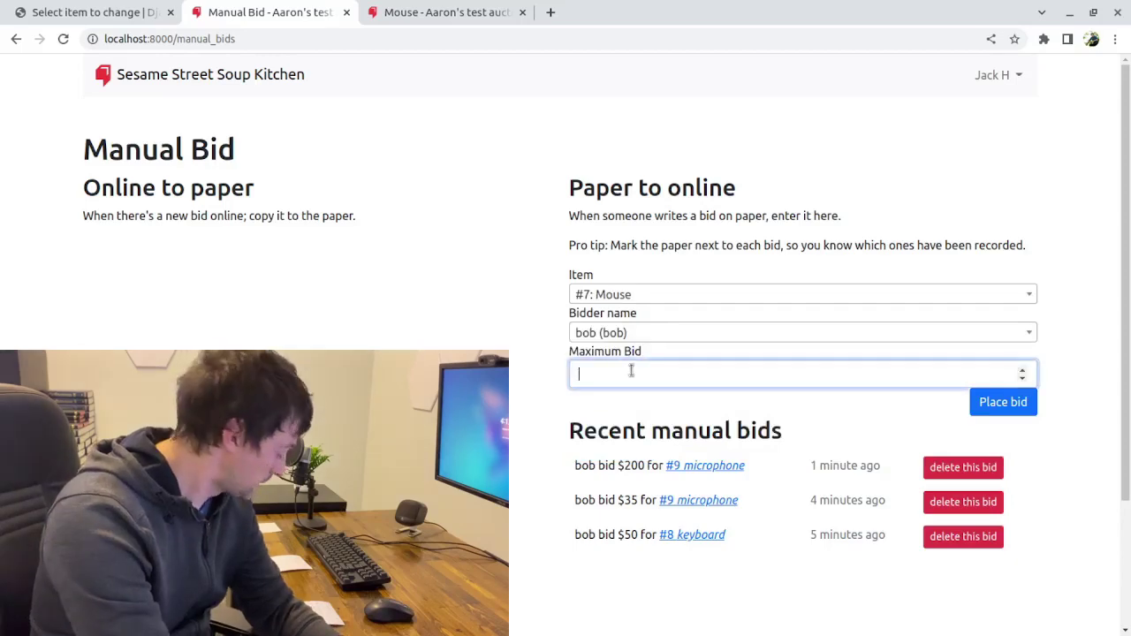
type("40")
key("Return")
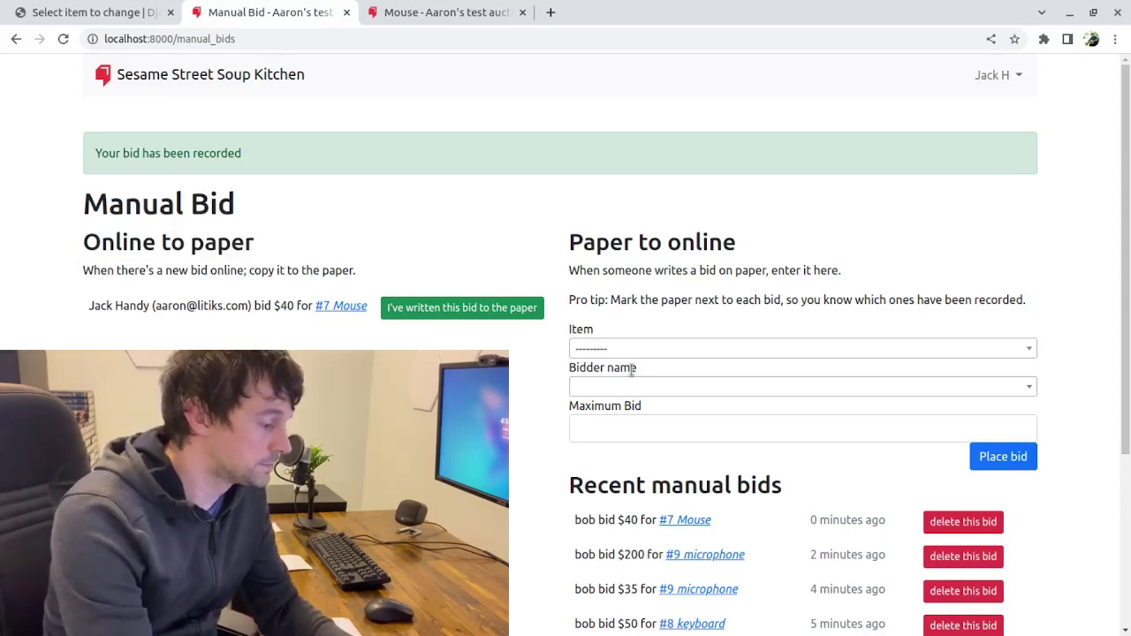
- Refresh the Mouse item page and examine its current bid and bidding history
left_click(464, 18)
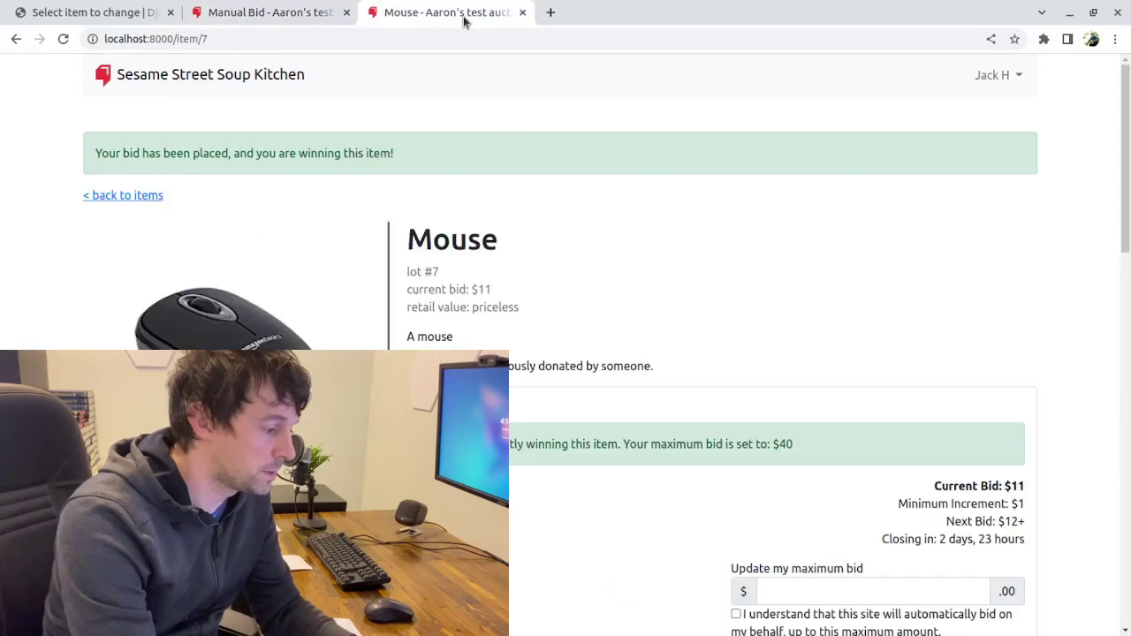
key("F5")
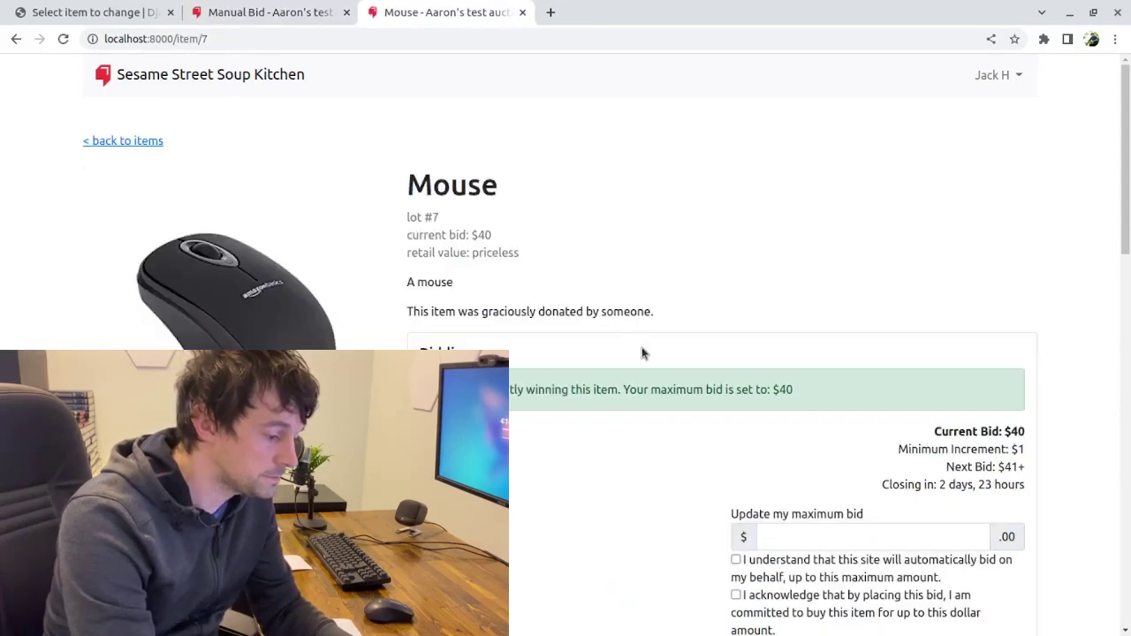
scroll(642, 353, "down", 5)
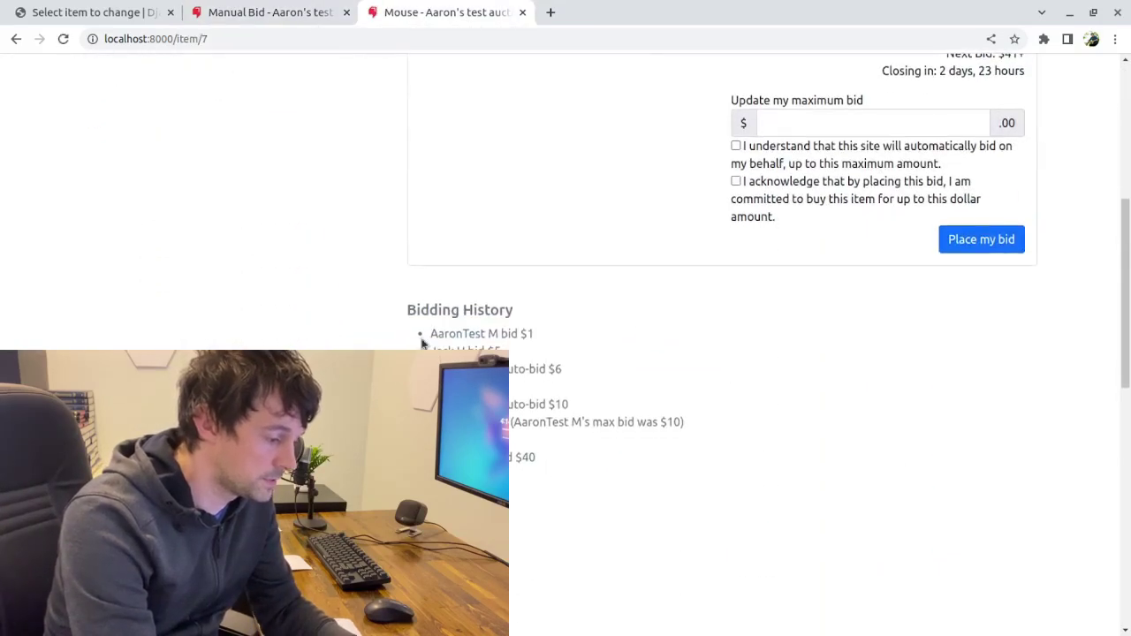
left_click_drag(423, 343, 415, 446)
left_click(416, 446)
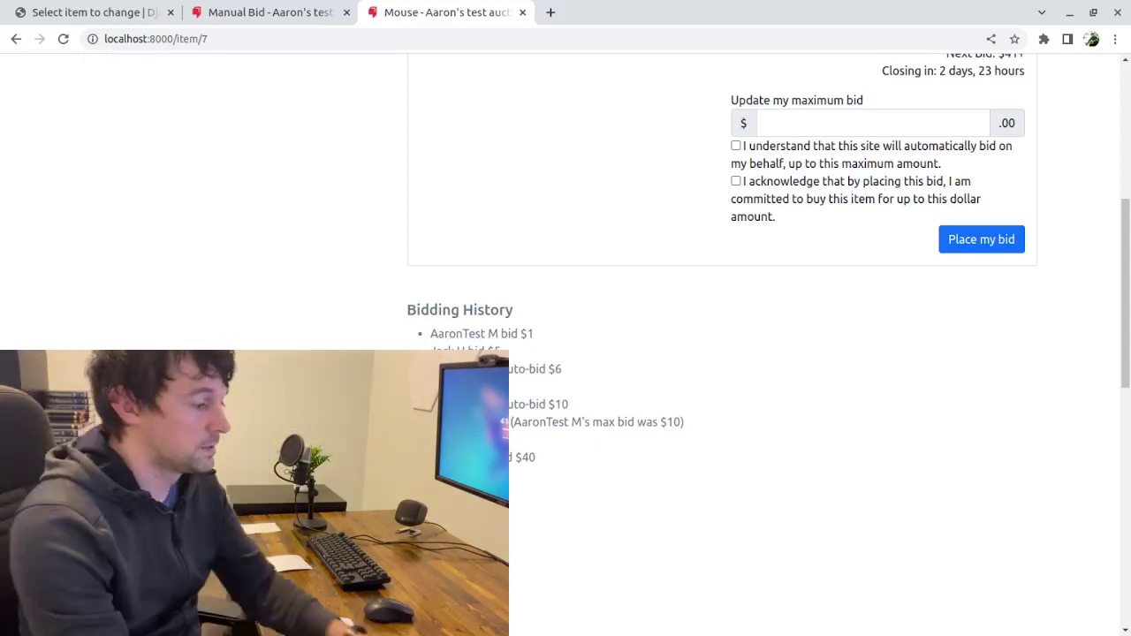
- Review the new online bid for #7 Mouse on the Manual Bid page and mark it as written to the paper
left_click_drag(186, 306, 116, 304)
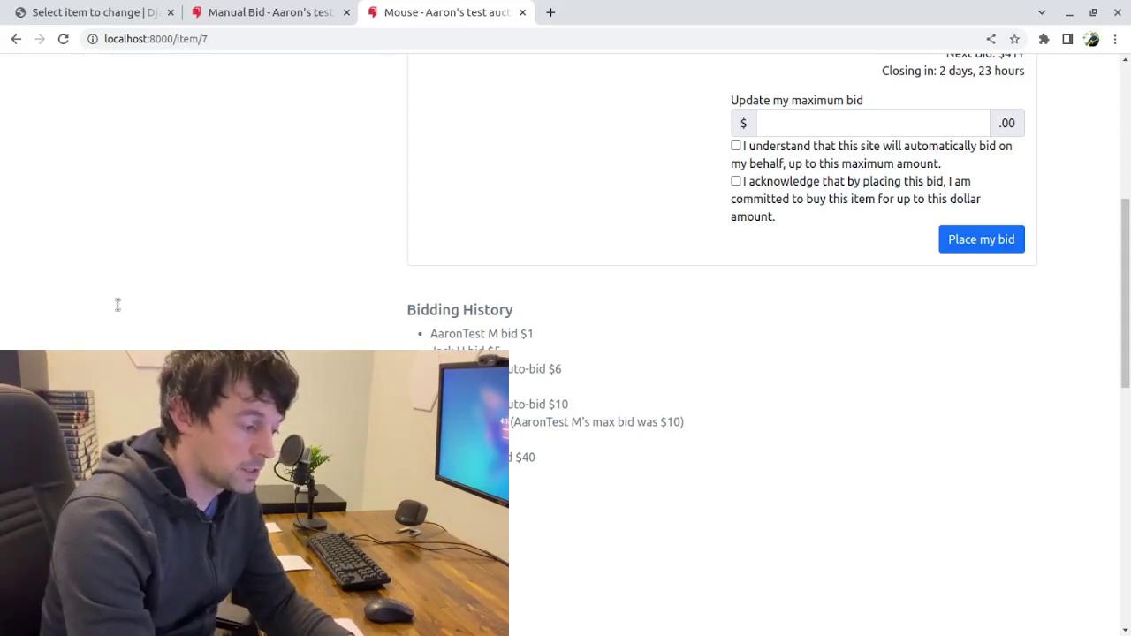
left_click_drag(207, 310, 208, 310)
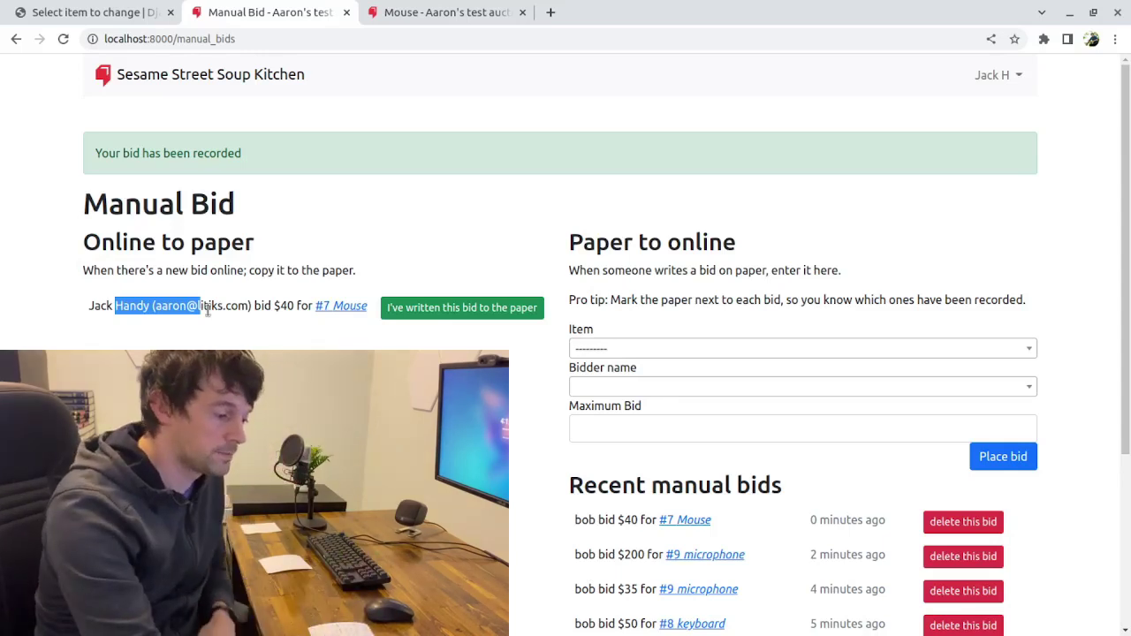
left_click(434, 320)
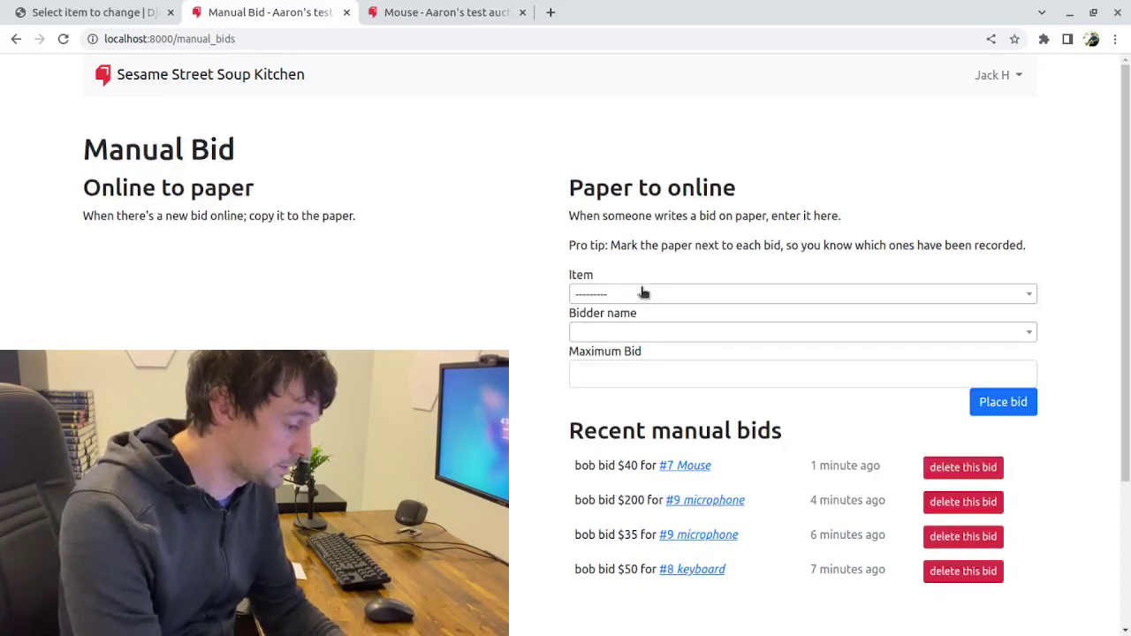
- Record a paper bid of 100 on item #7: Mouse for the registered paper bidder
left_click(643, 293)
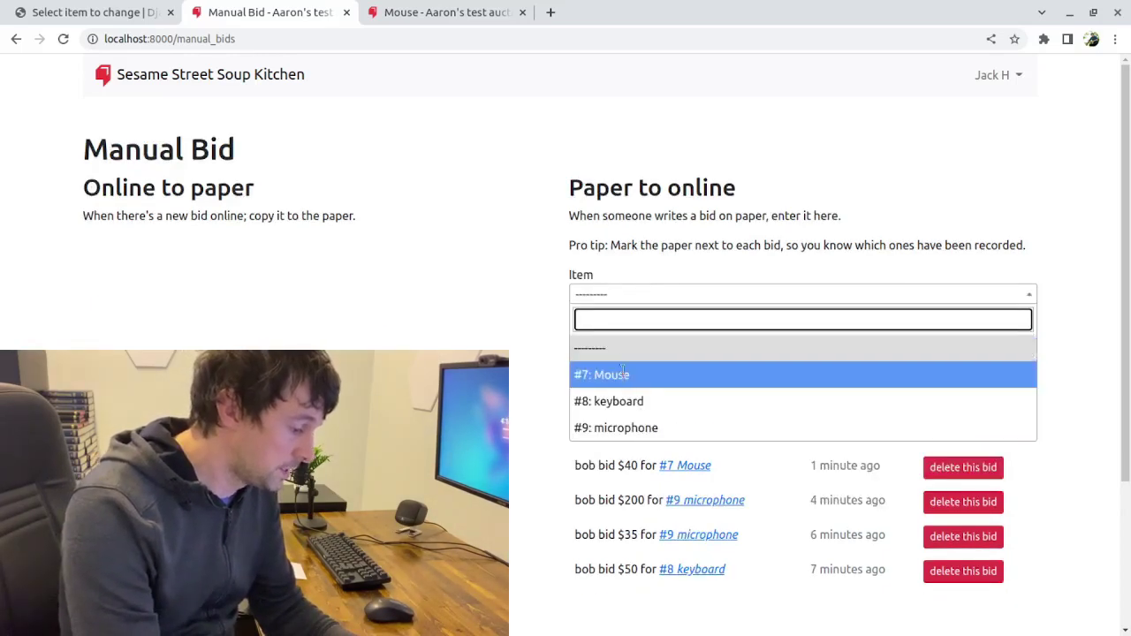
left_click(623, 375)
left_click(608, 332)
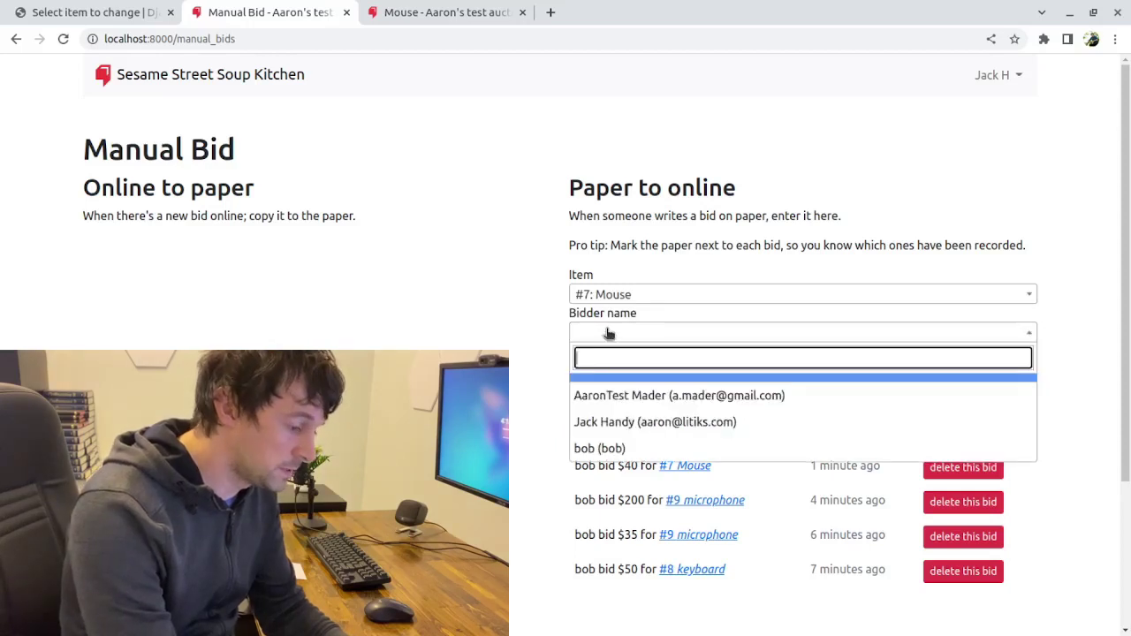
type("bob")
key("Down")
key("Return")
left_click(651, 371)
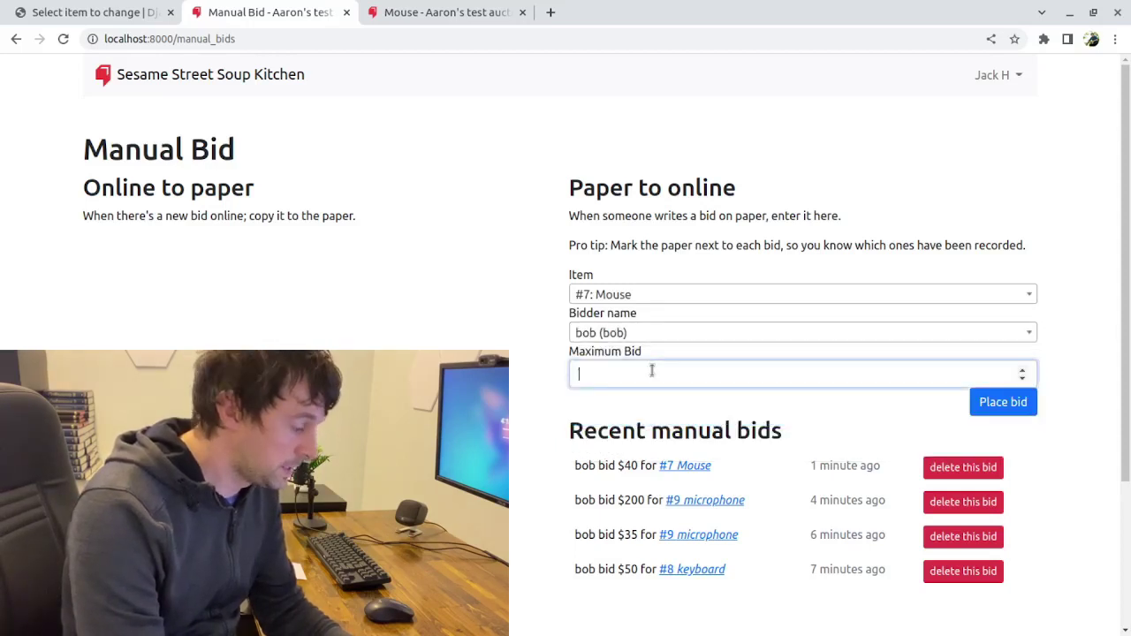
type("10")
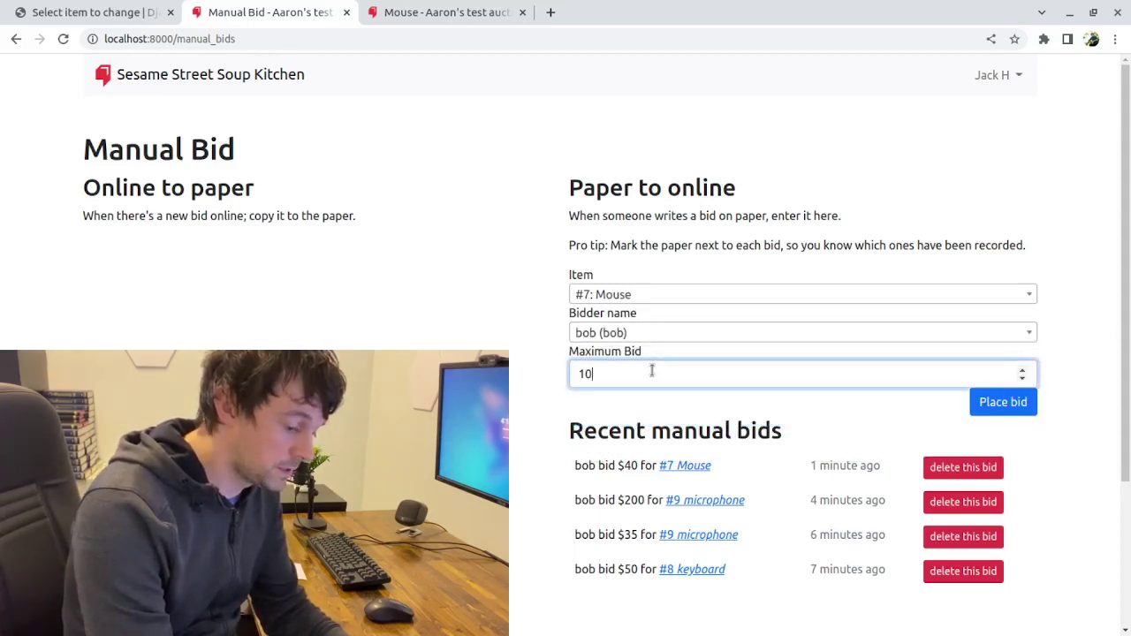
type("0")
key("Return")
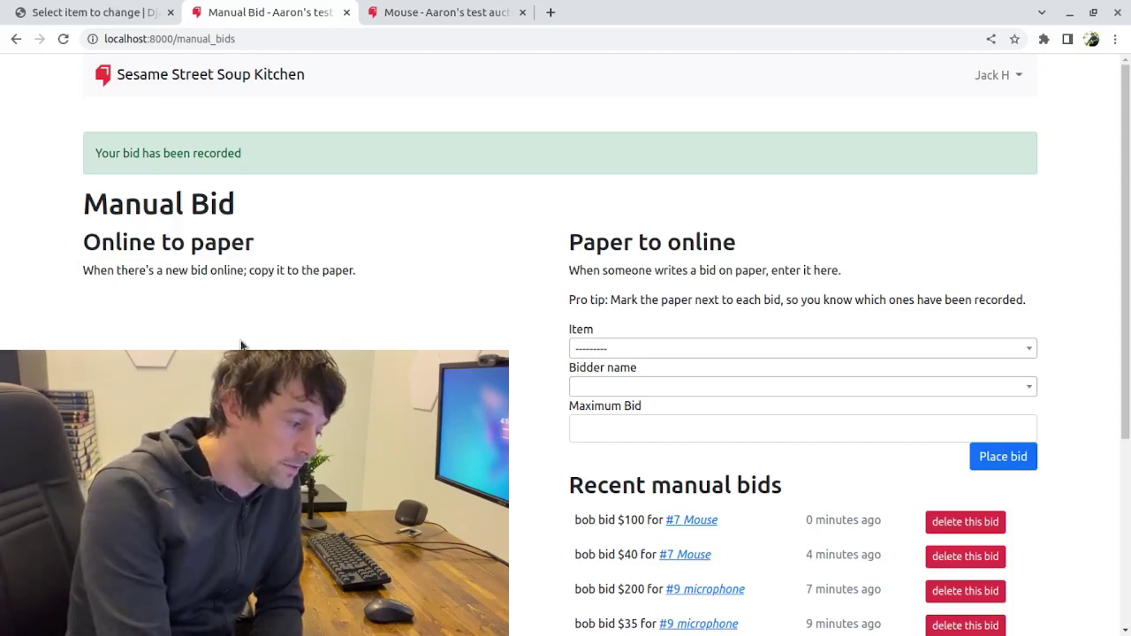
- Open the End of Auction Report and examine the auction status notice and the total raised
left_click(992, 78)
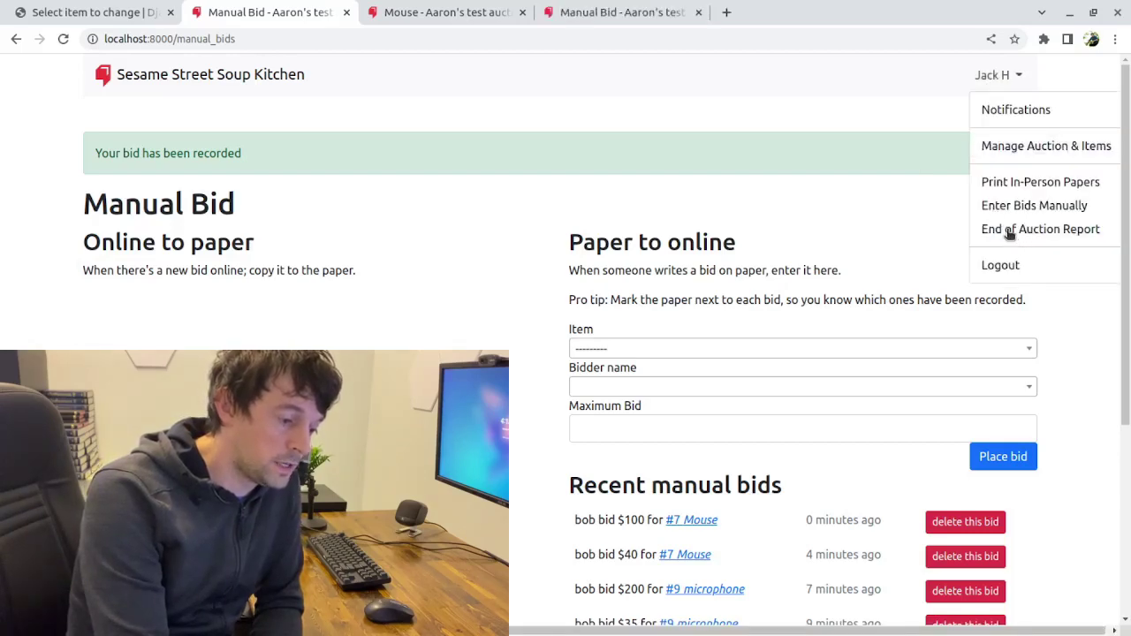
left_click(1010, 229)
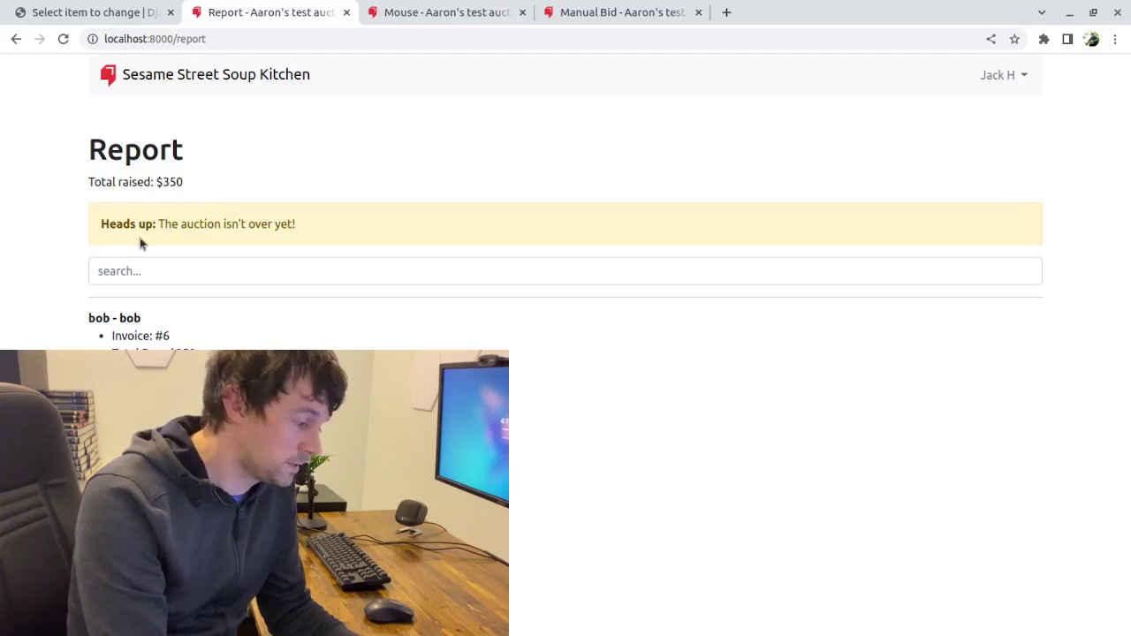
left_click_drag(125, 227, 215, 231)
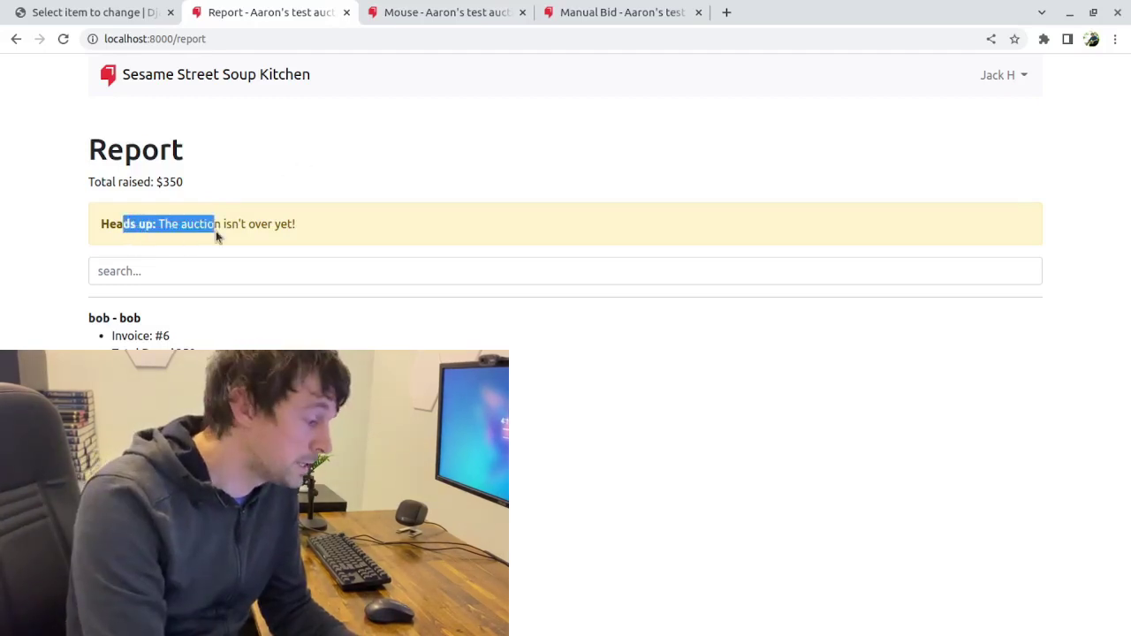
left_click_drag(138, 182, 161, 182)
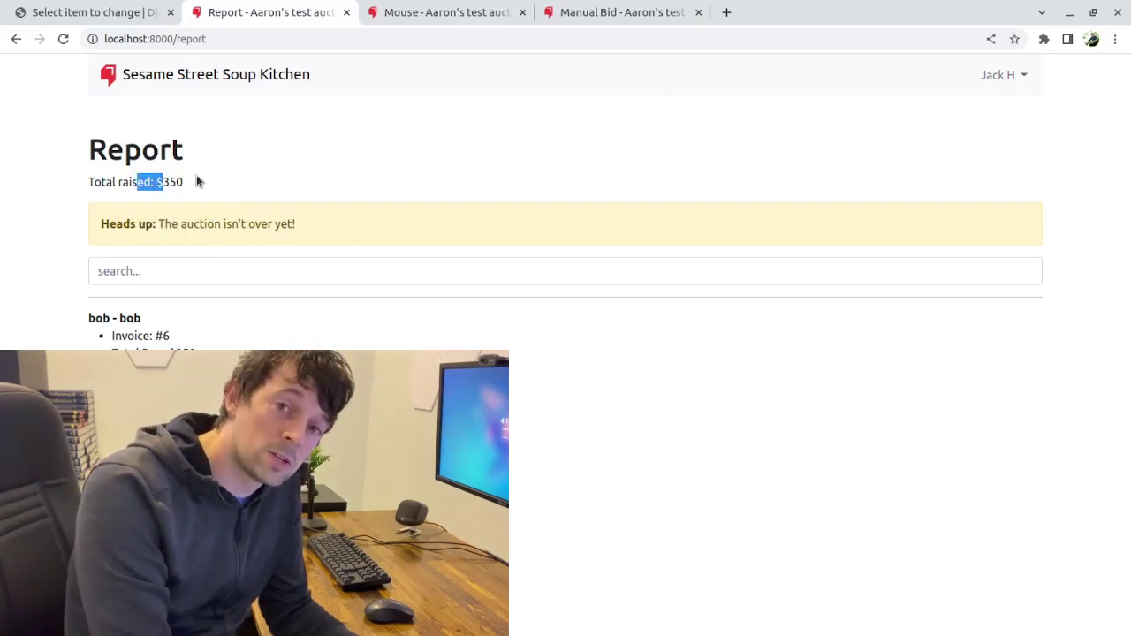
key("shift+Right")
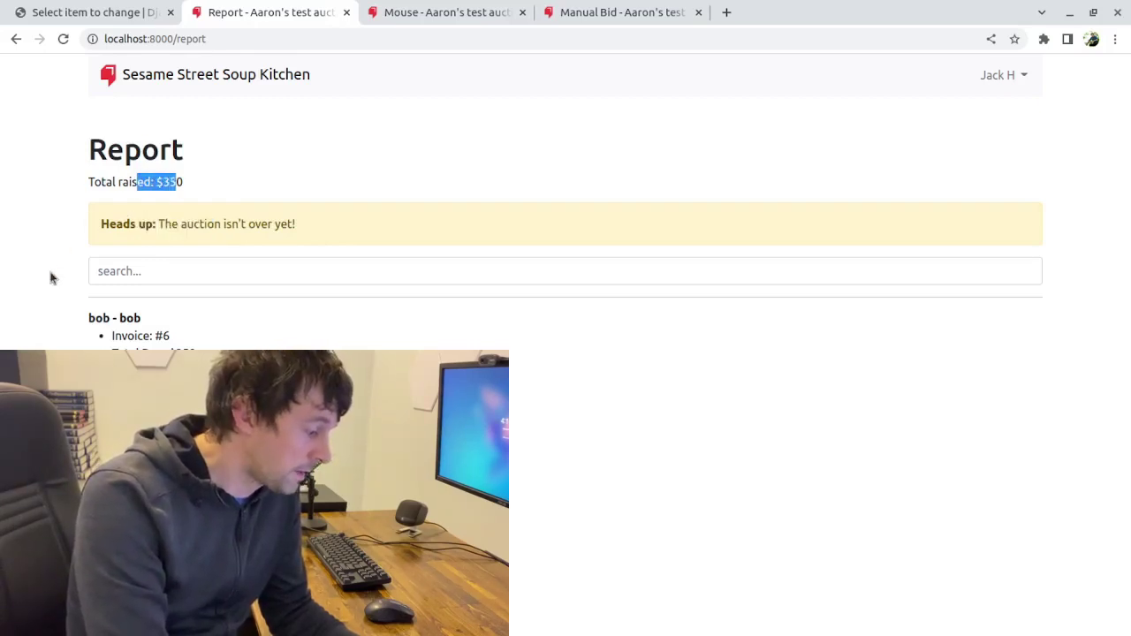
- Search the auction report by a bidder's name, clearing the mistyped text
left_click(139, 272)
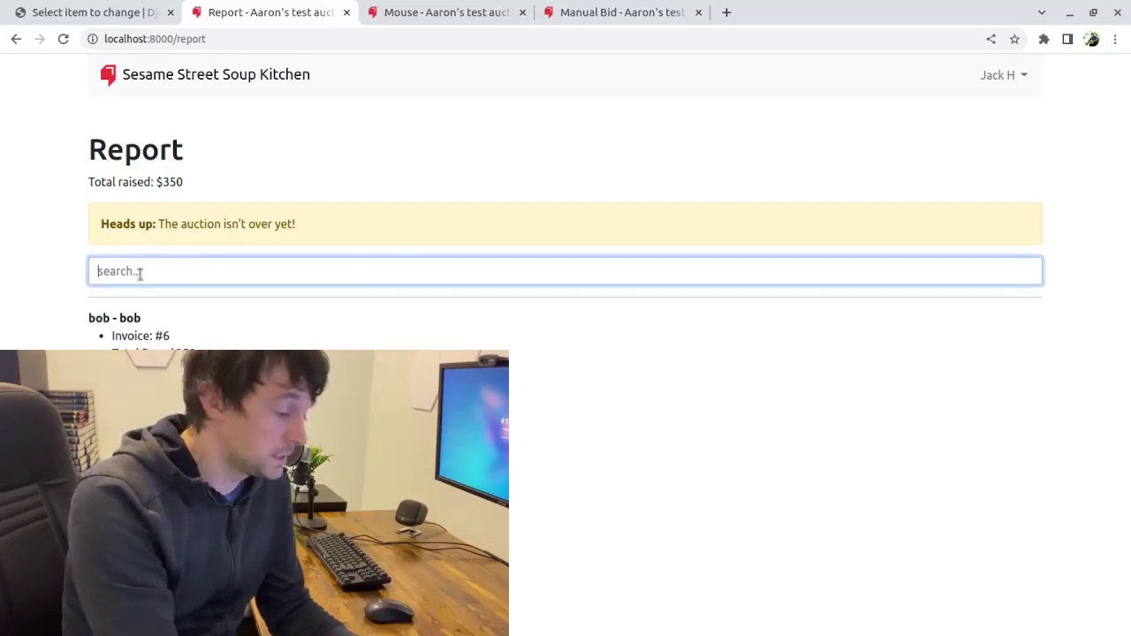
type("bab")
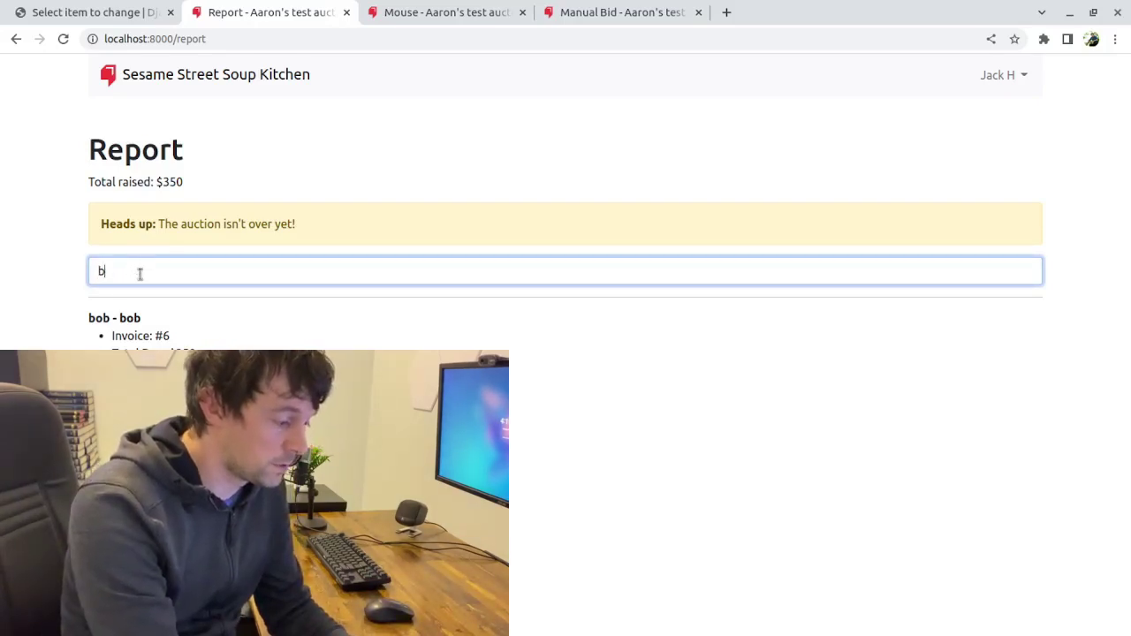
key("BackSpace")
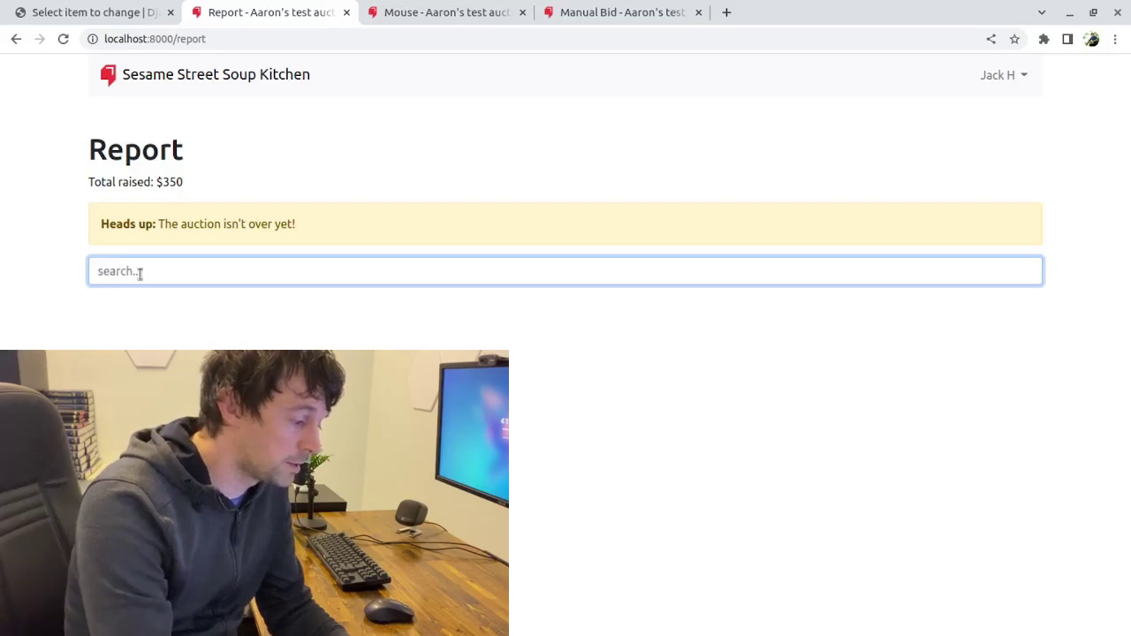